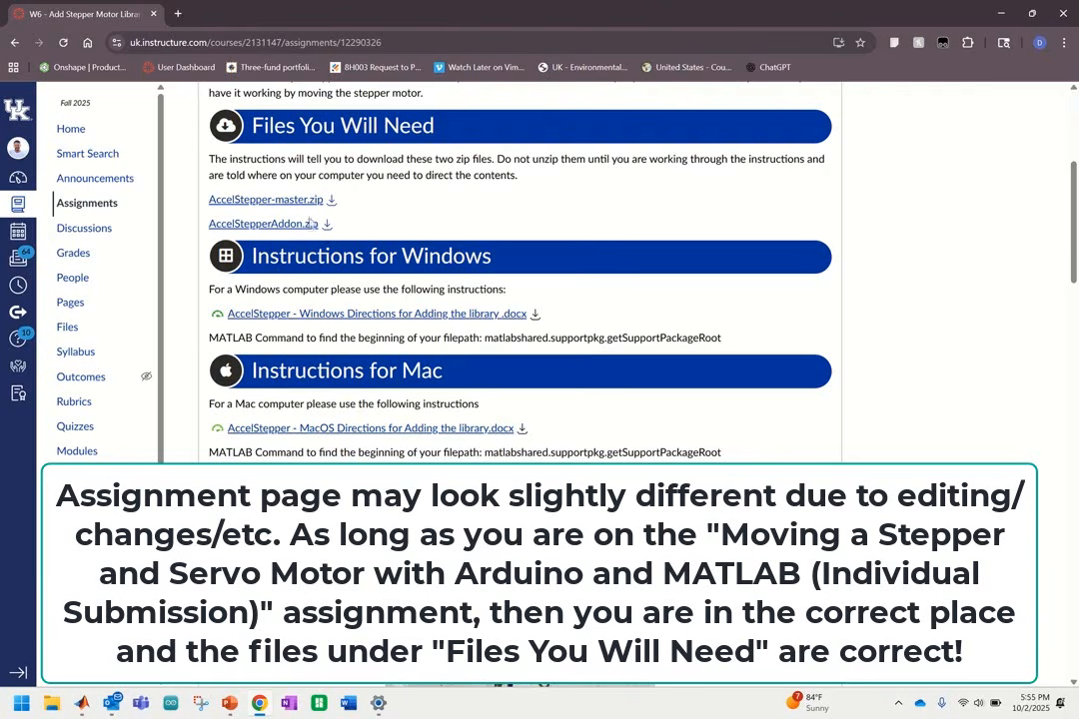
Download AccelStepper-master.zip and AccelStepperAddon.zip from the Files You Will Need section of the assignment page.
left_click_drag(344, 226, 211, 200)
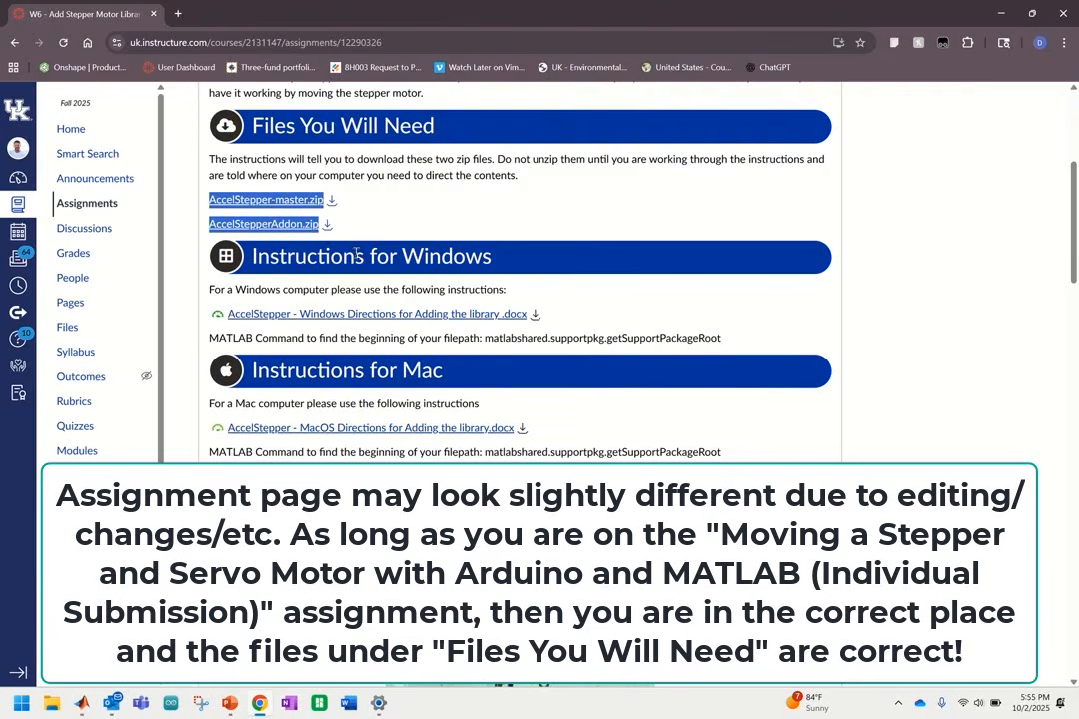
left_click(332, 201)
left_click(327, 226)
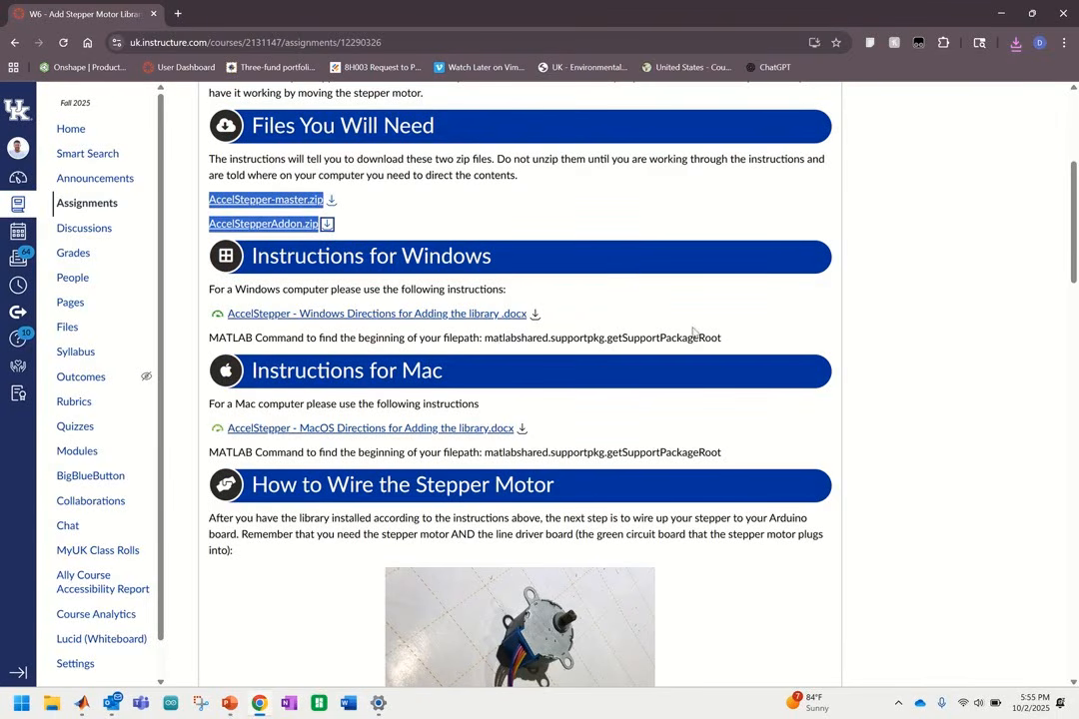
Switch to MATLAB and run matlabshared.supportpkg.getSupportPackageRoot in the Command Window to find the support package path.
mouse_move(78, 710)
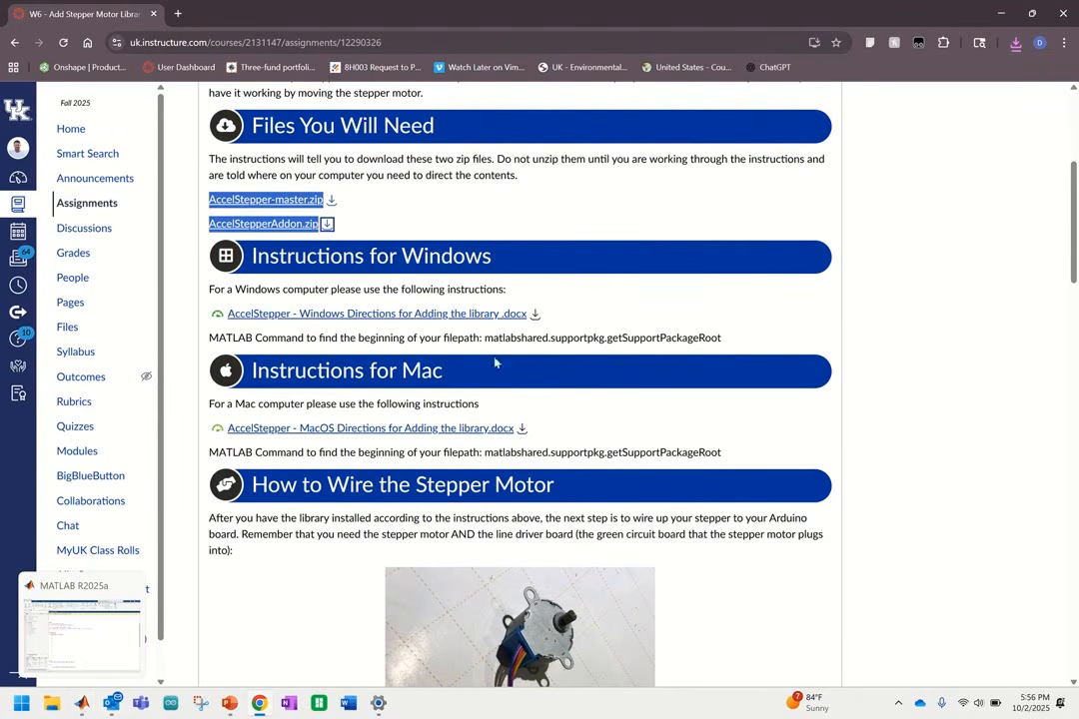
left_click_drag(484, 338, 727, 339)
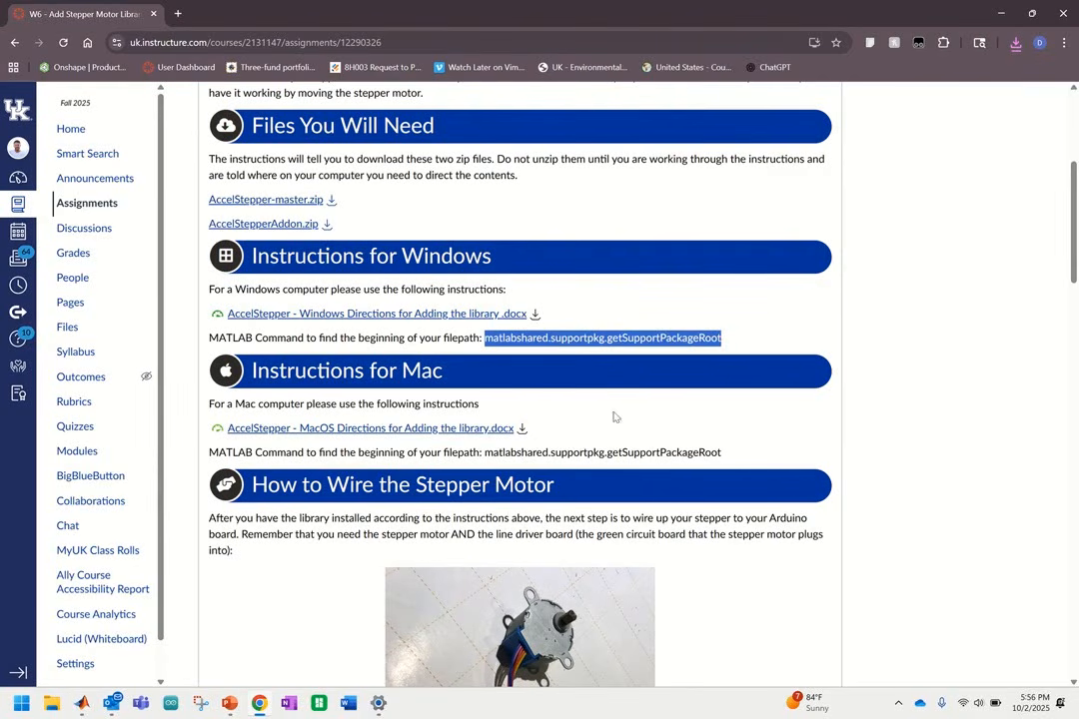
left_click(89, 708)
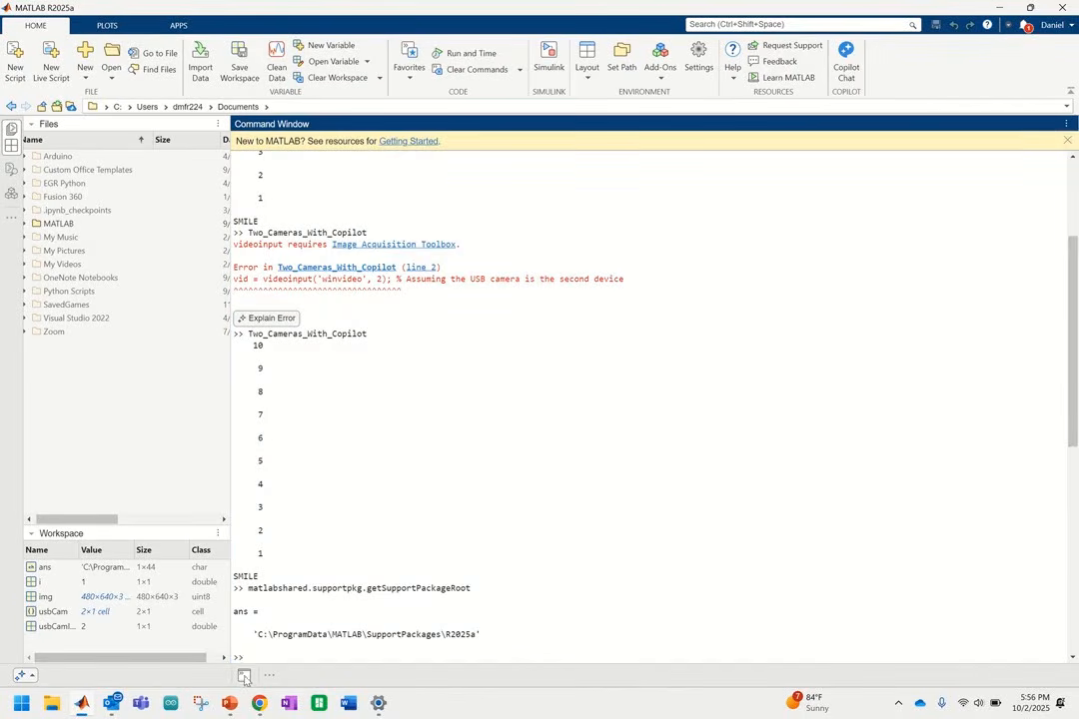
left_click(244, 678)
left_click(245, 678)
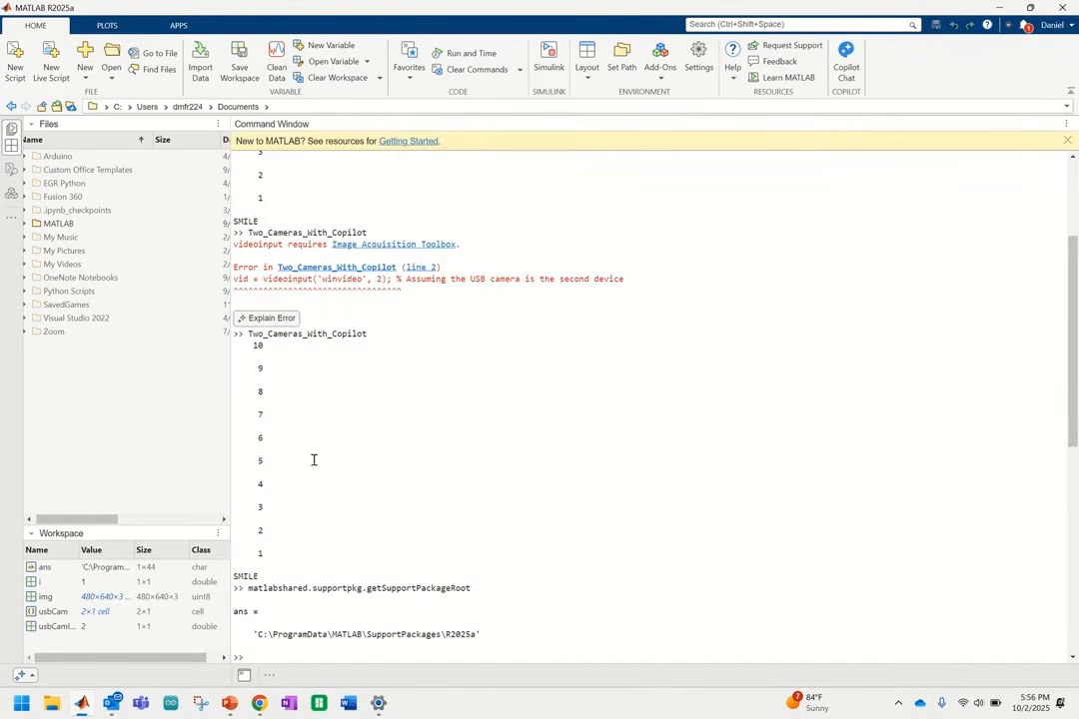
left_click(268, 653)
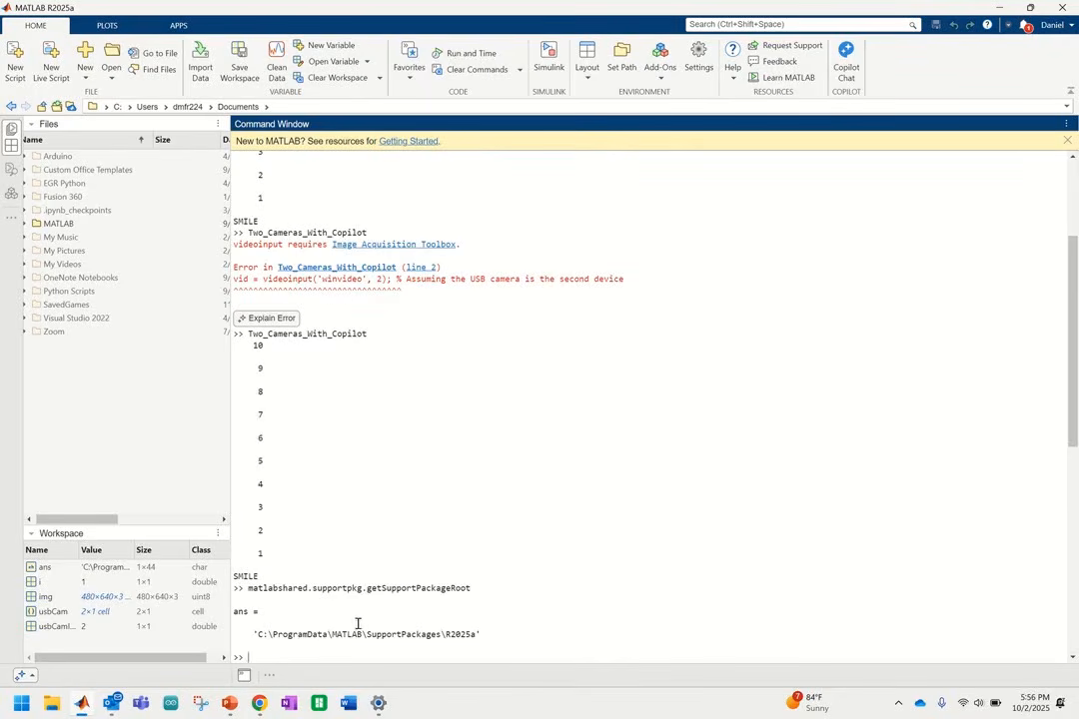
key("Up")
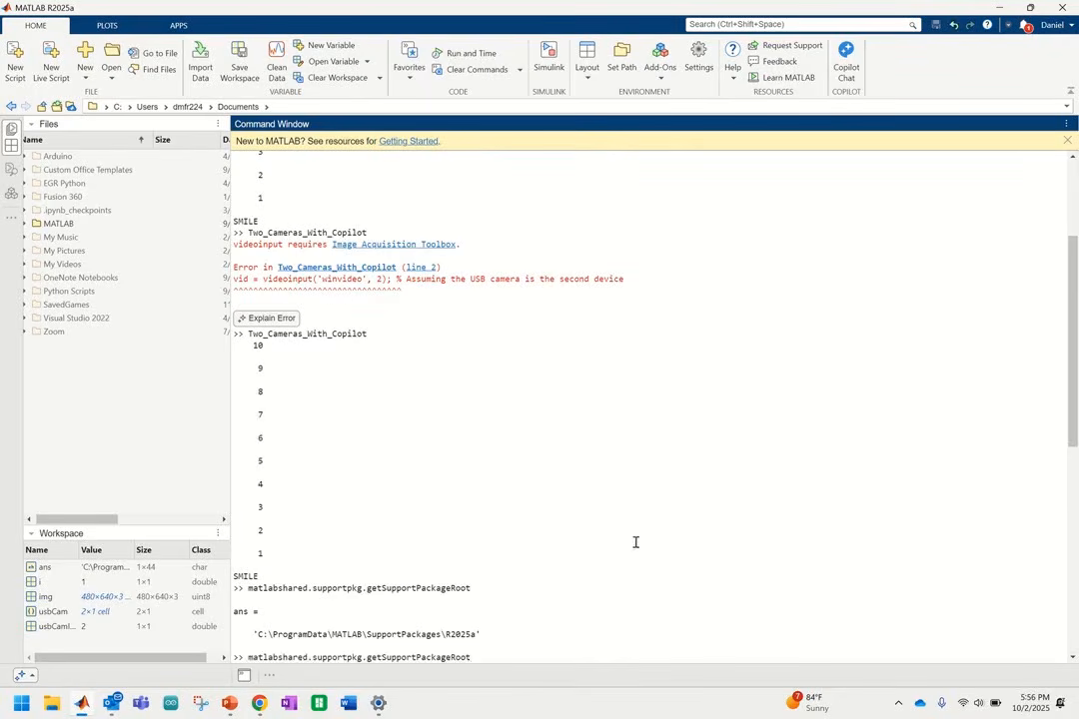
key("Return")
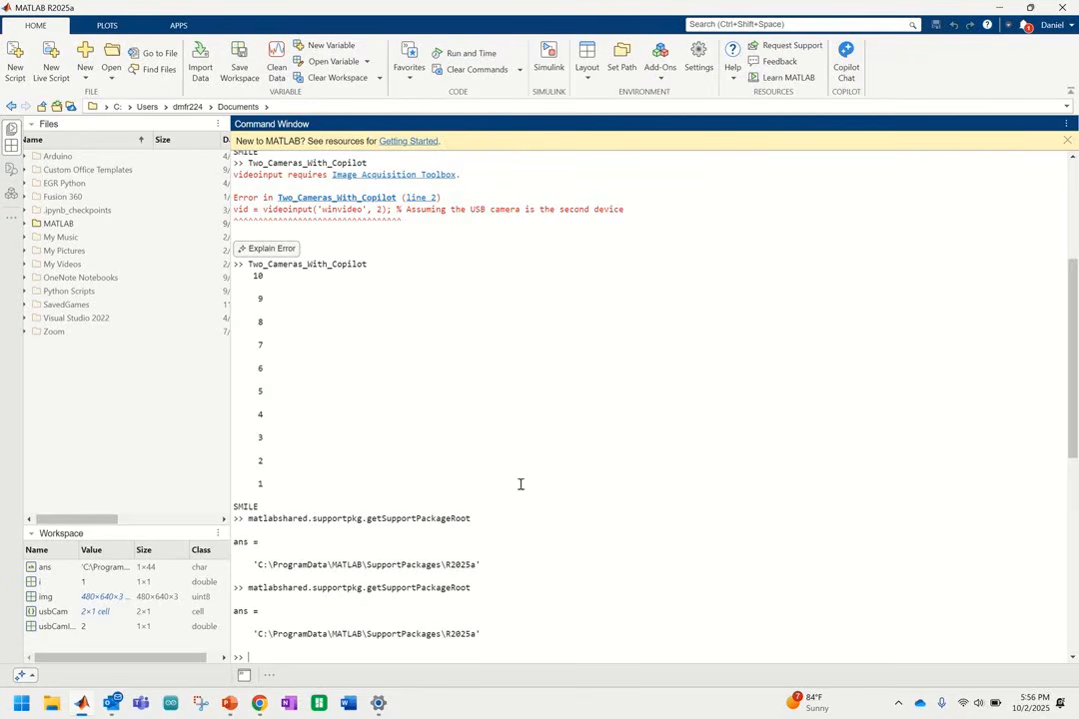
Switch to File Explorer and check the Downloads folder for the two AccelStepper zip files.
left_click(55, 704)
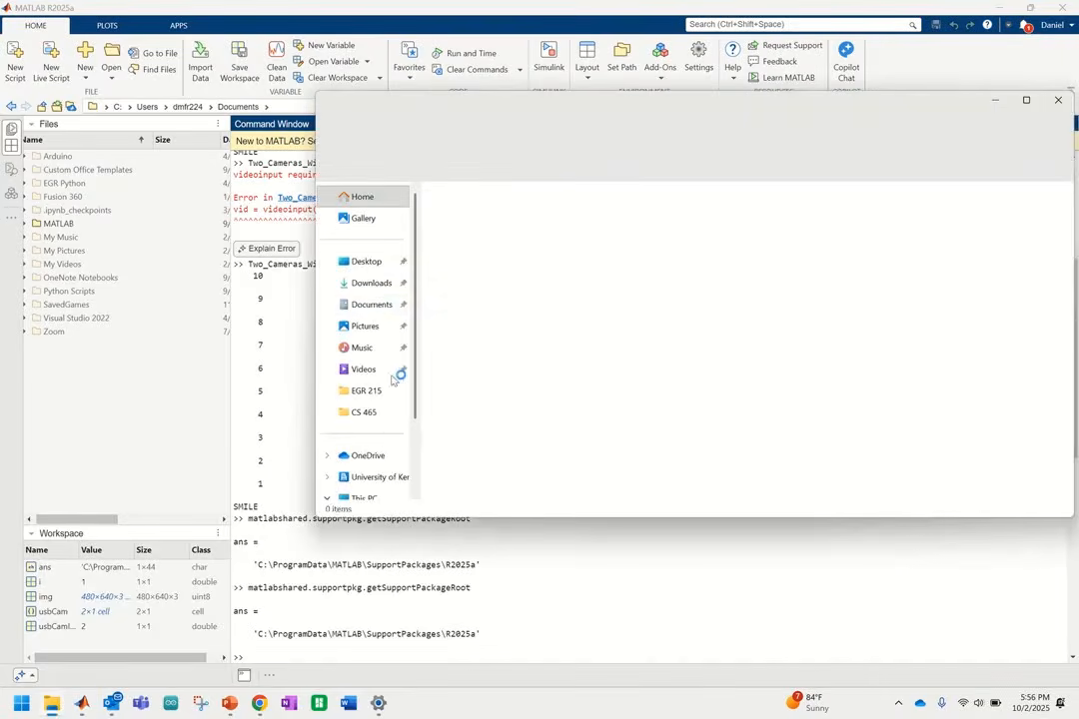
left_click(377, 283)
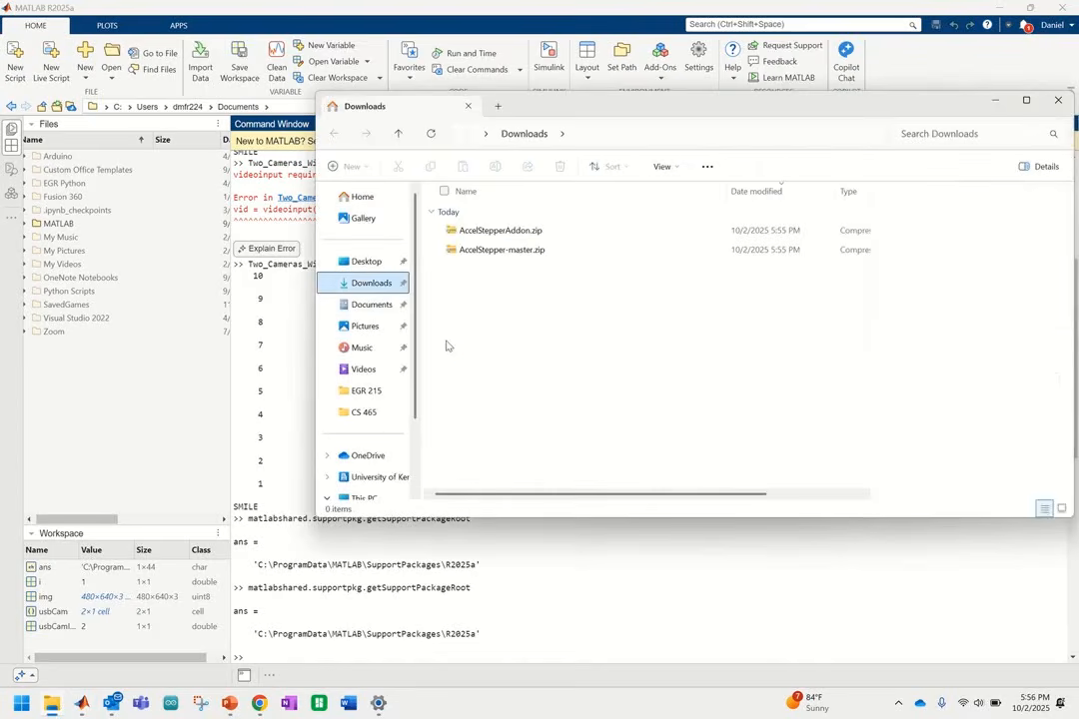
left_click_drag(547, 328, 490, 218)
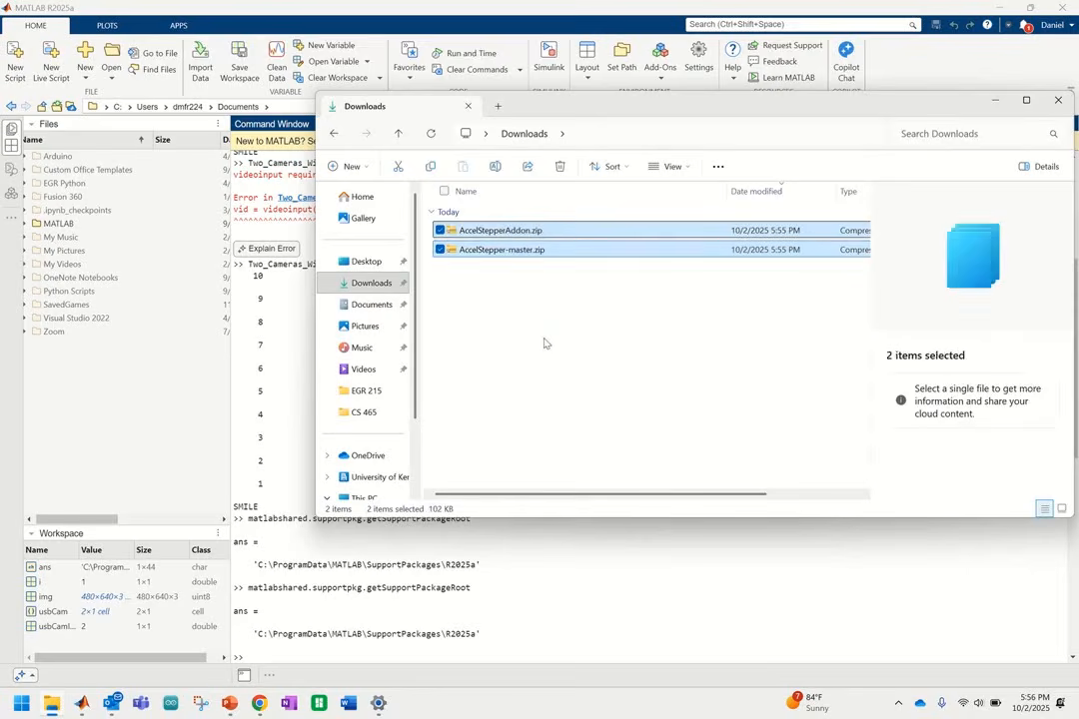
left_click(544, 343)
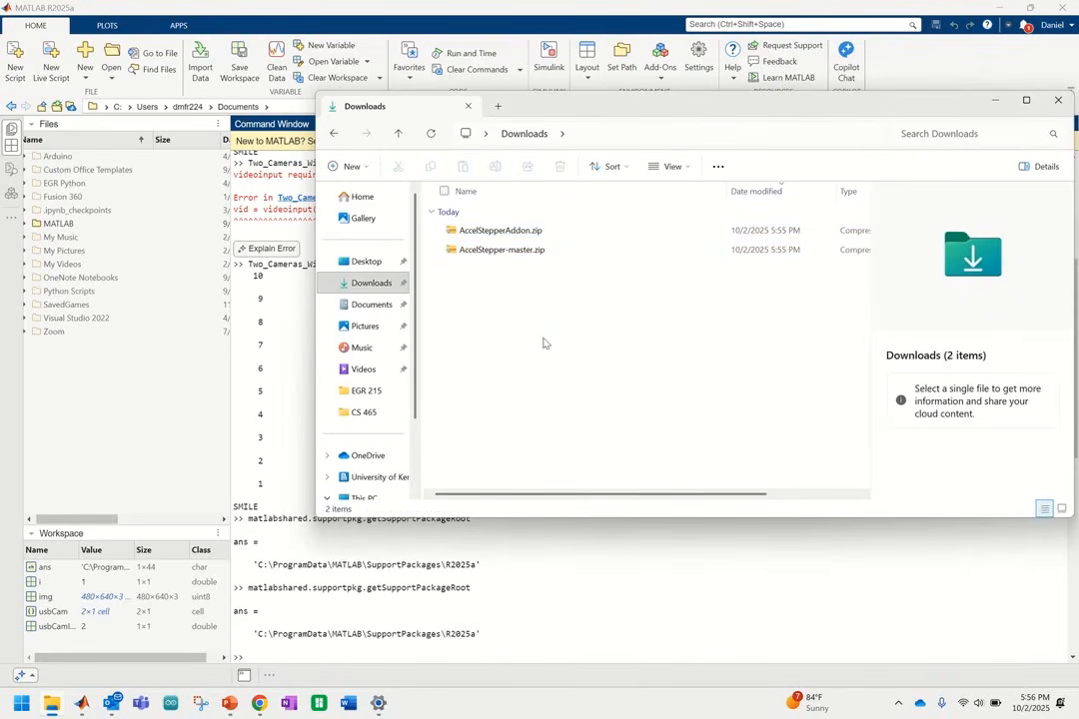
Open the Windows (C:) drive from This PC and turn on the display of hidden items.
scroll(418, 358, "down", 1)
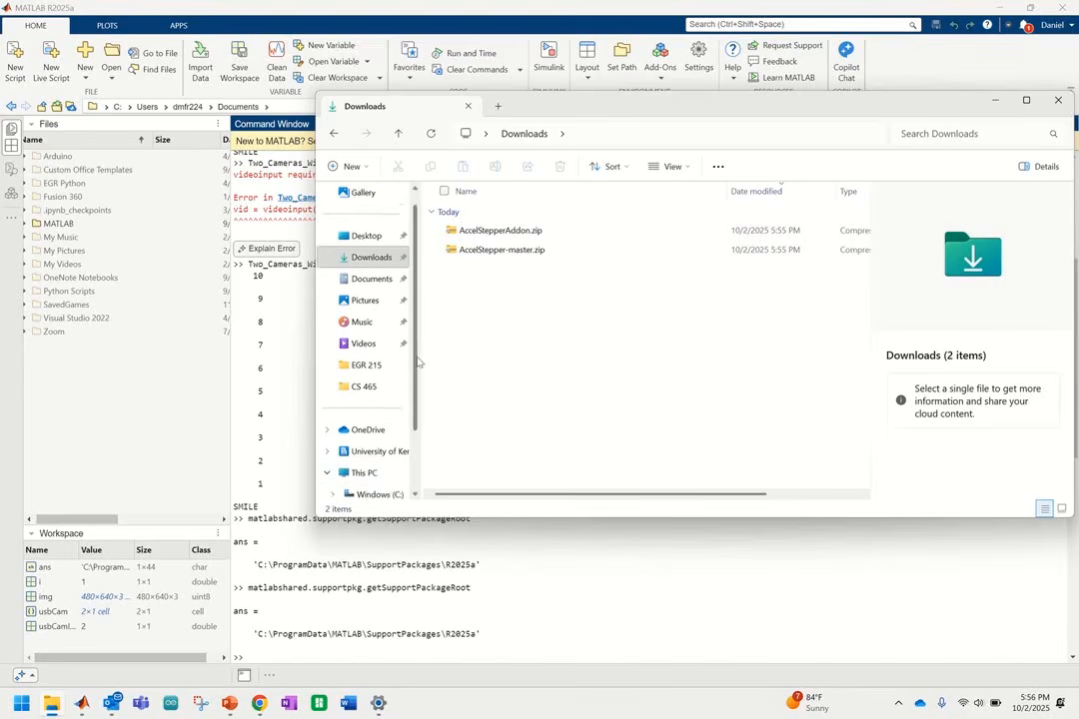
scroll(417, 362, "down", 1)
left_click(368, 410)
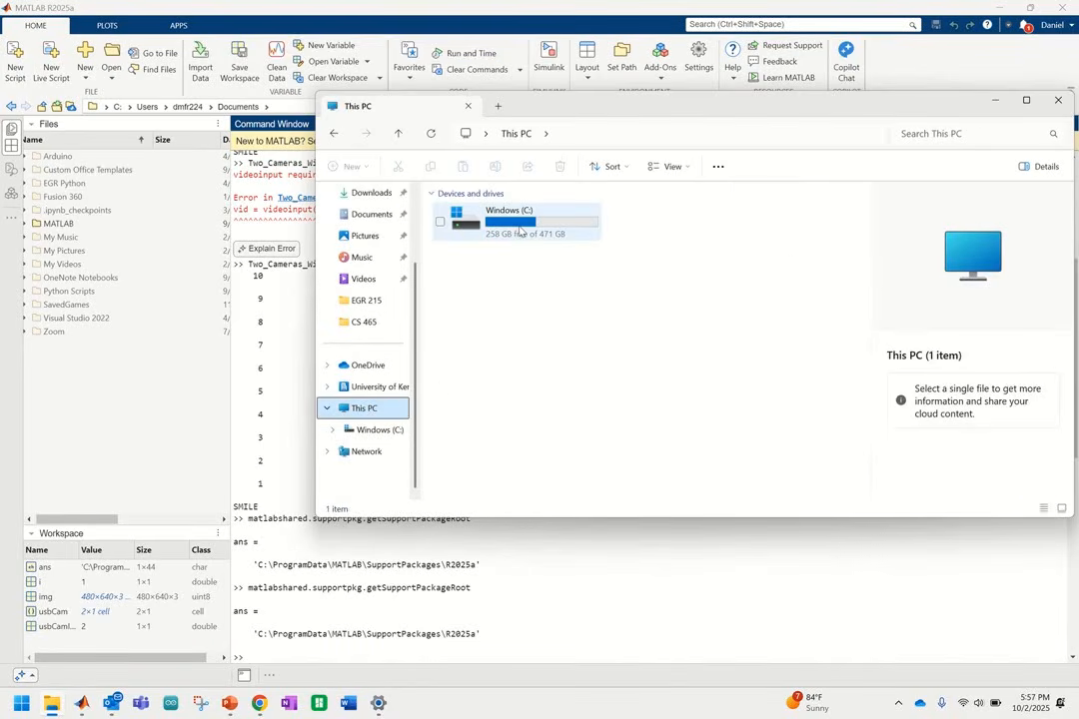
double_click(519, 231)
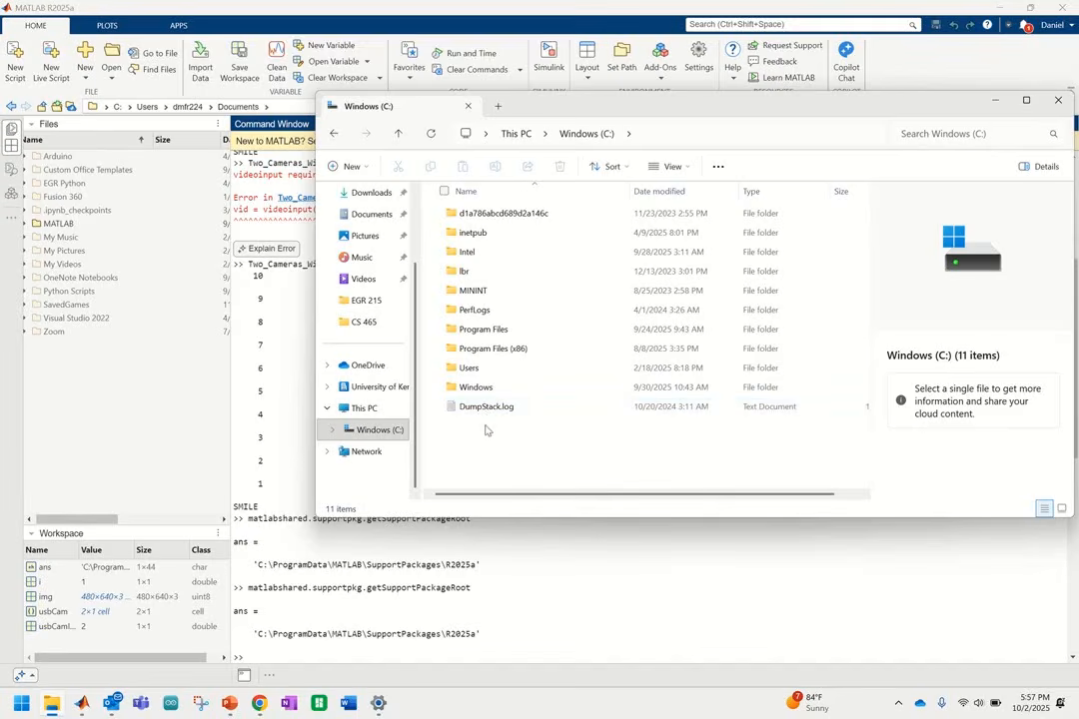
left_click(680, 167)
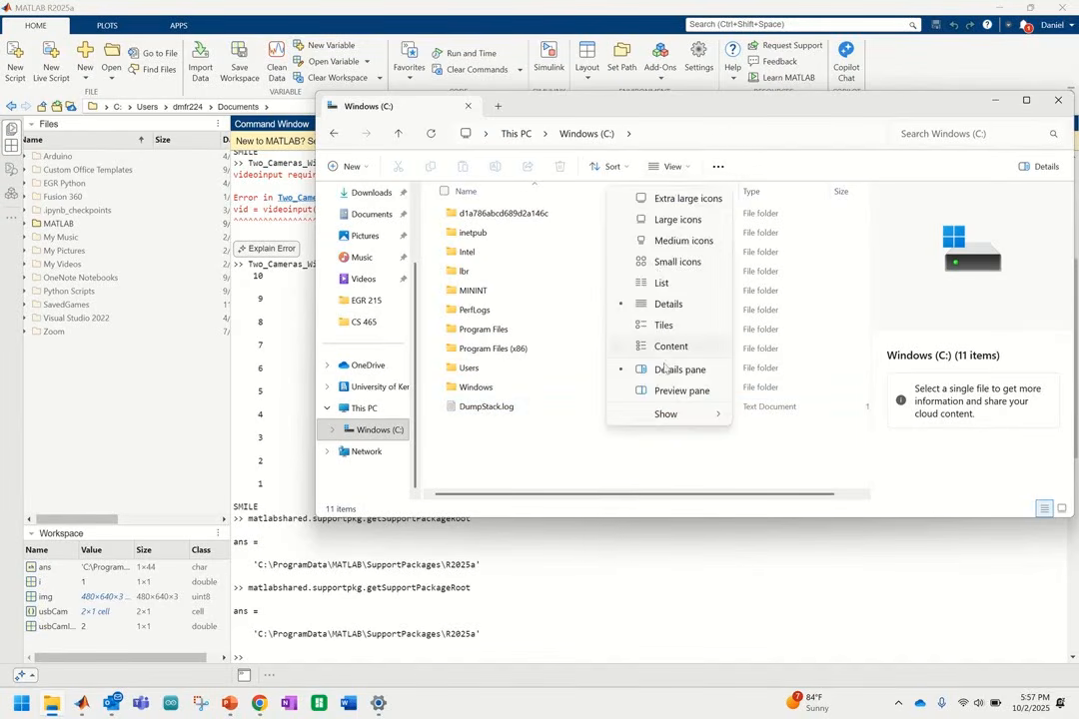
mouse_move(671, 420)
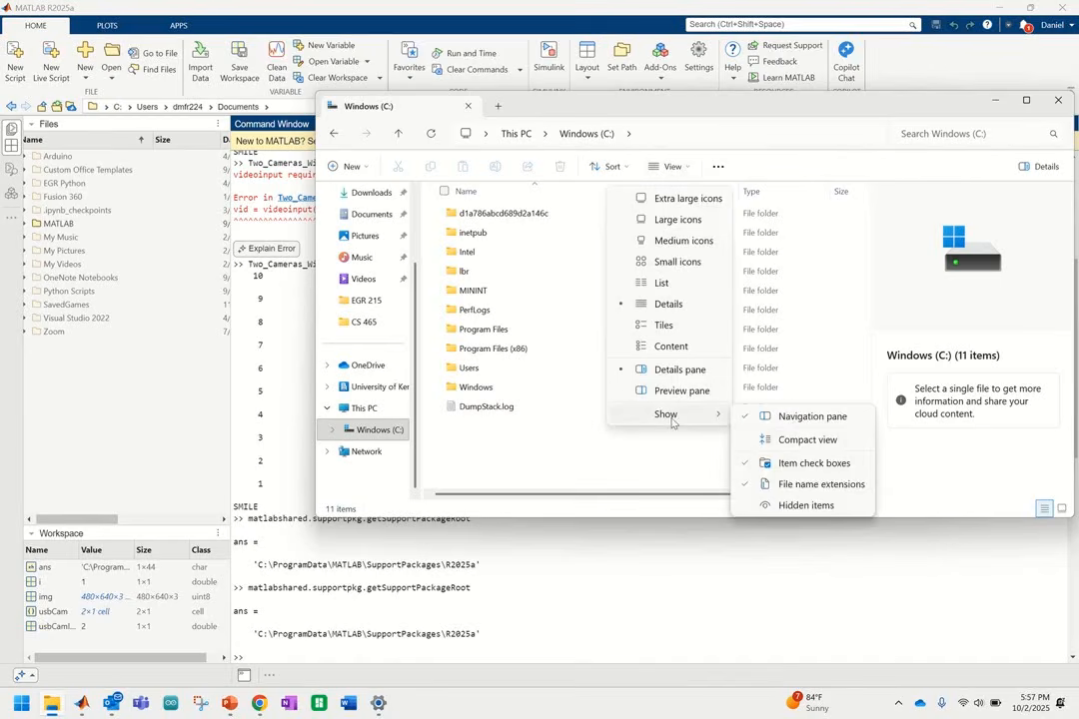
left_click(798, 506)
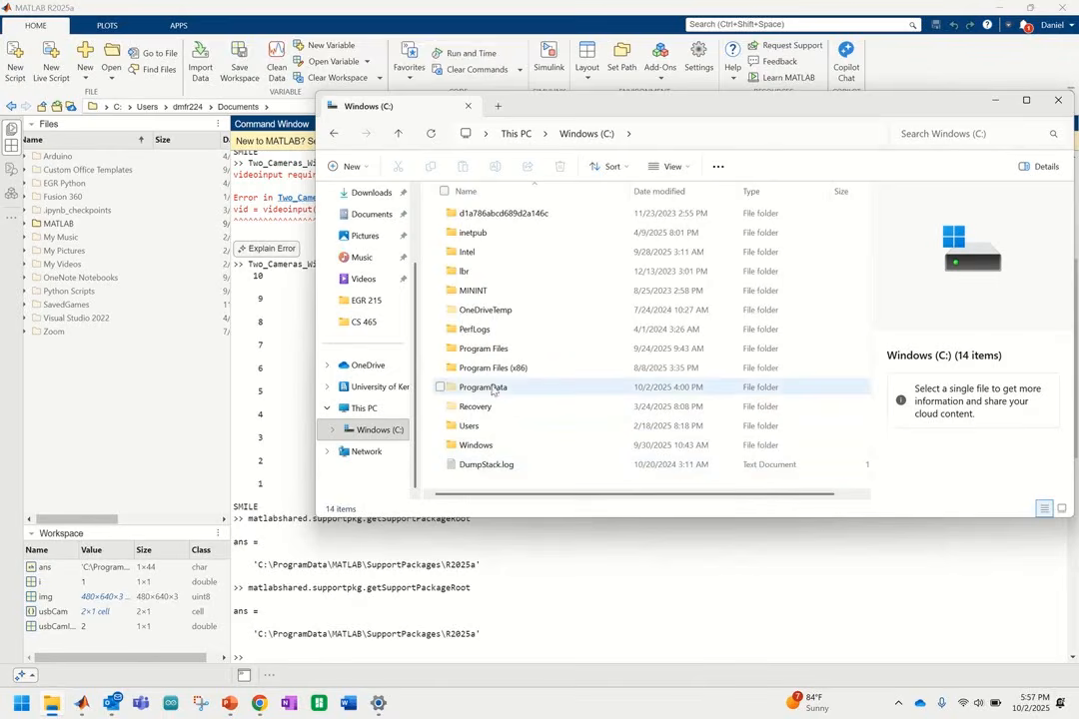
Browse from the C: drive to the folder ProgramData\MATLAB\SupportPackages\R2025a\aCLI\user\libraries.
double_click(484, 388)
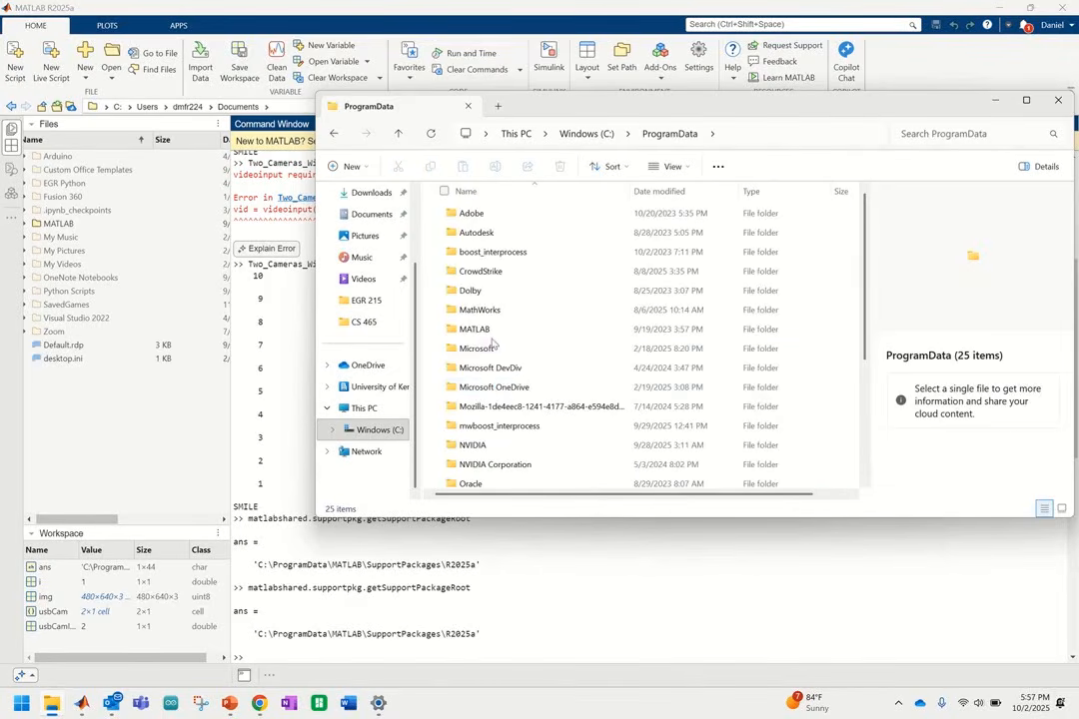
double_click(486, 330)
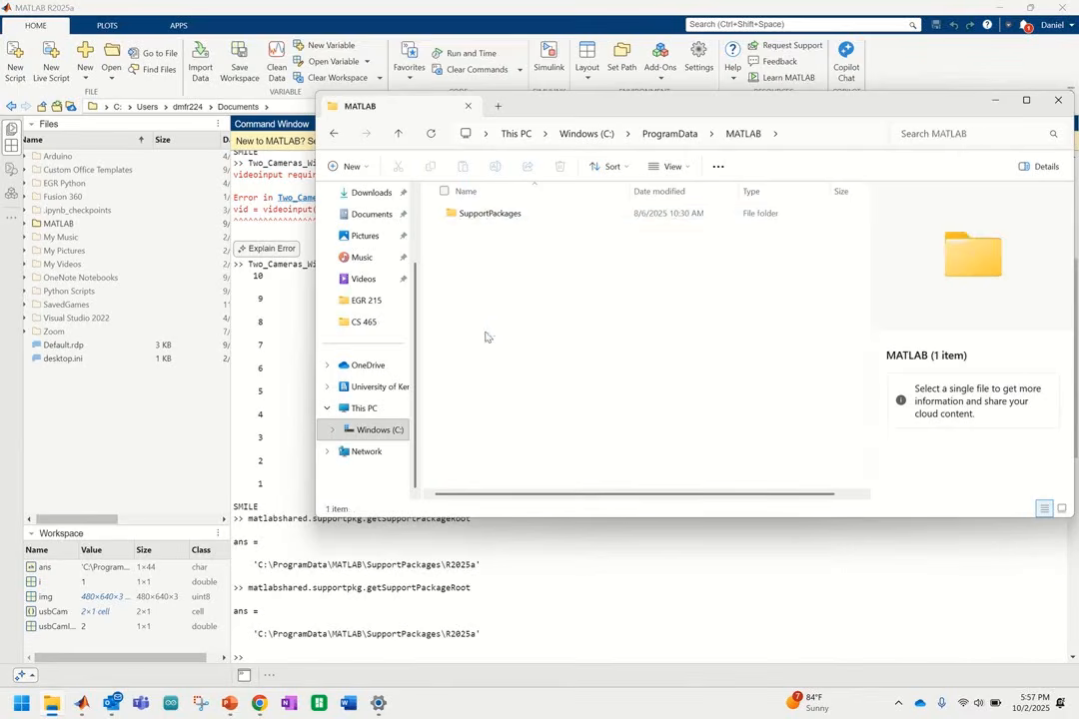
double_click(497, 220)
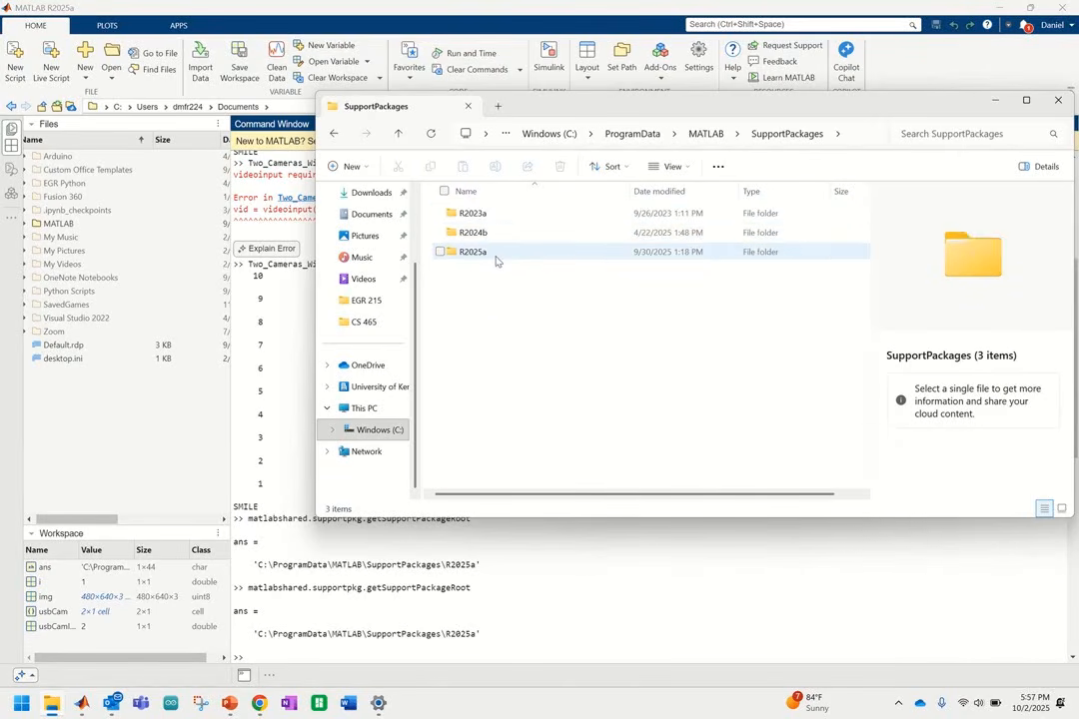
mouse_move(493, 258)
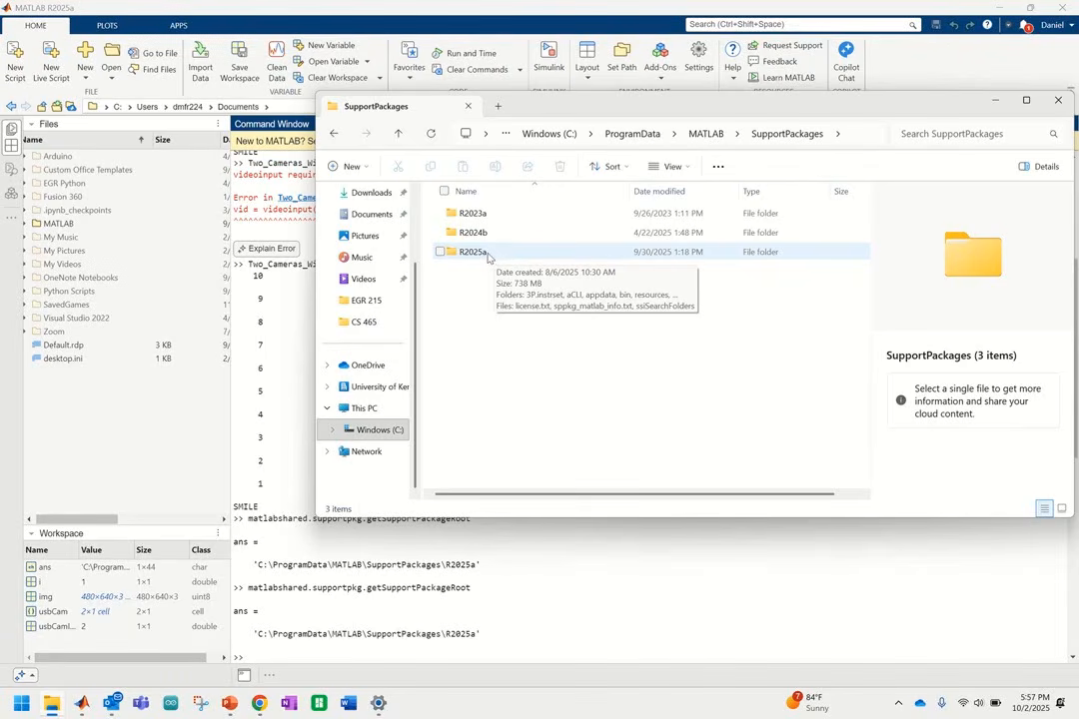
double_click(487, 254)
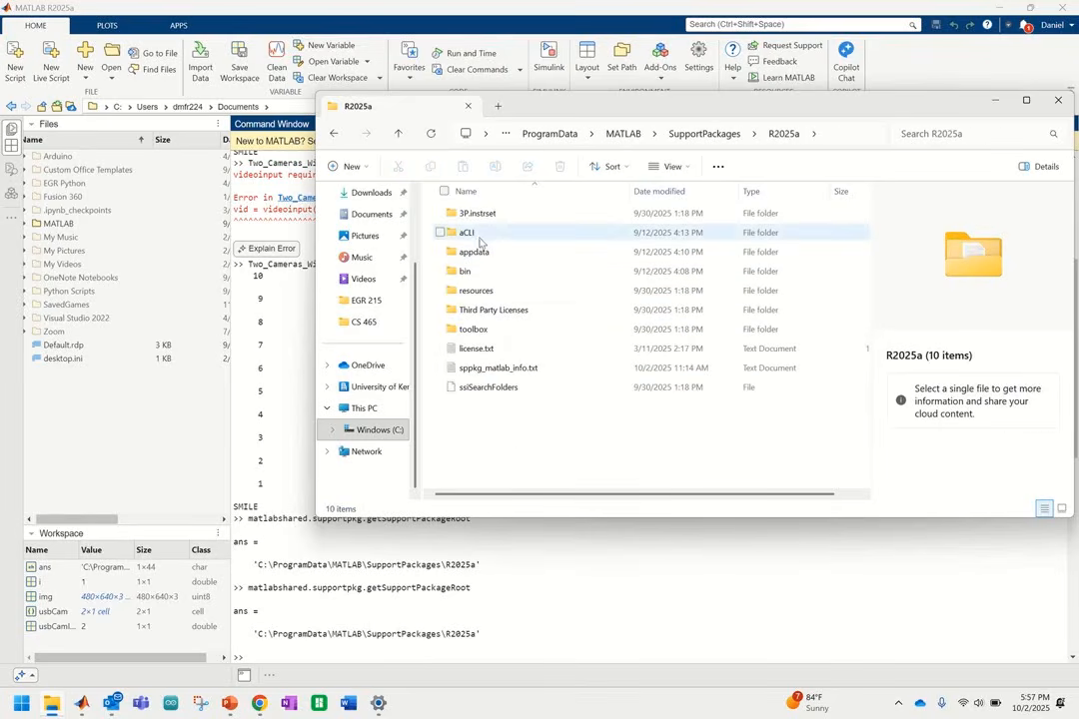
double_click(482, 240)
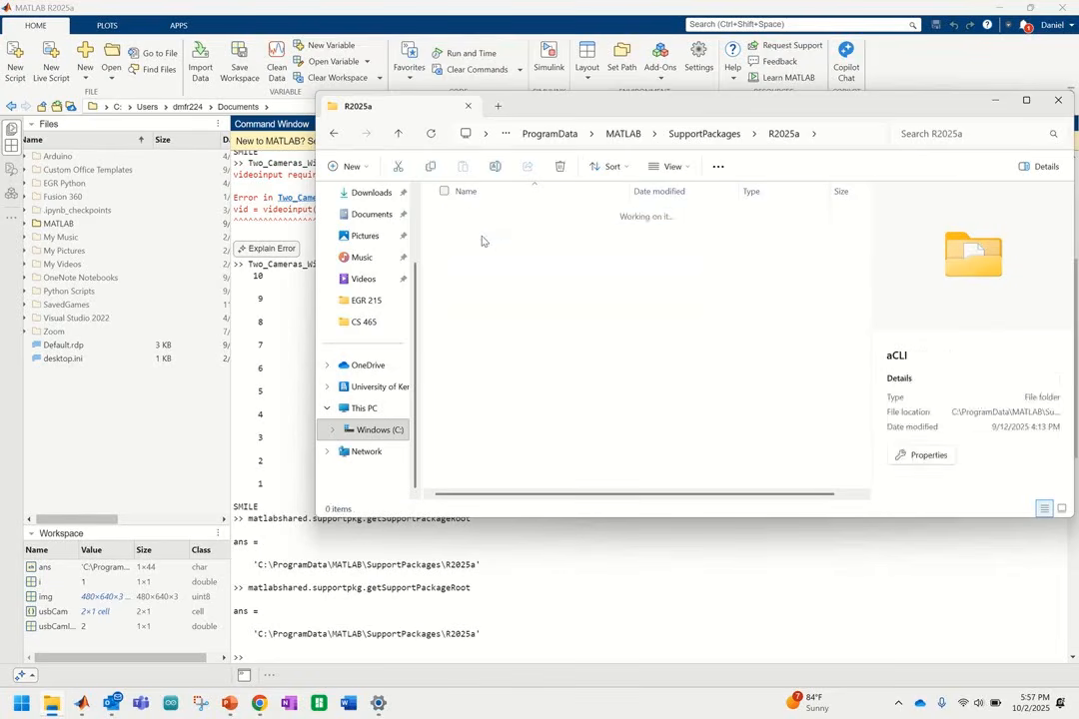
double_click(490, 254)
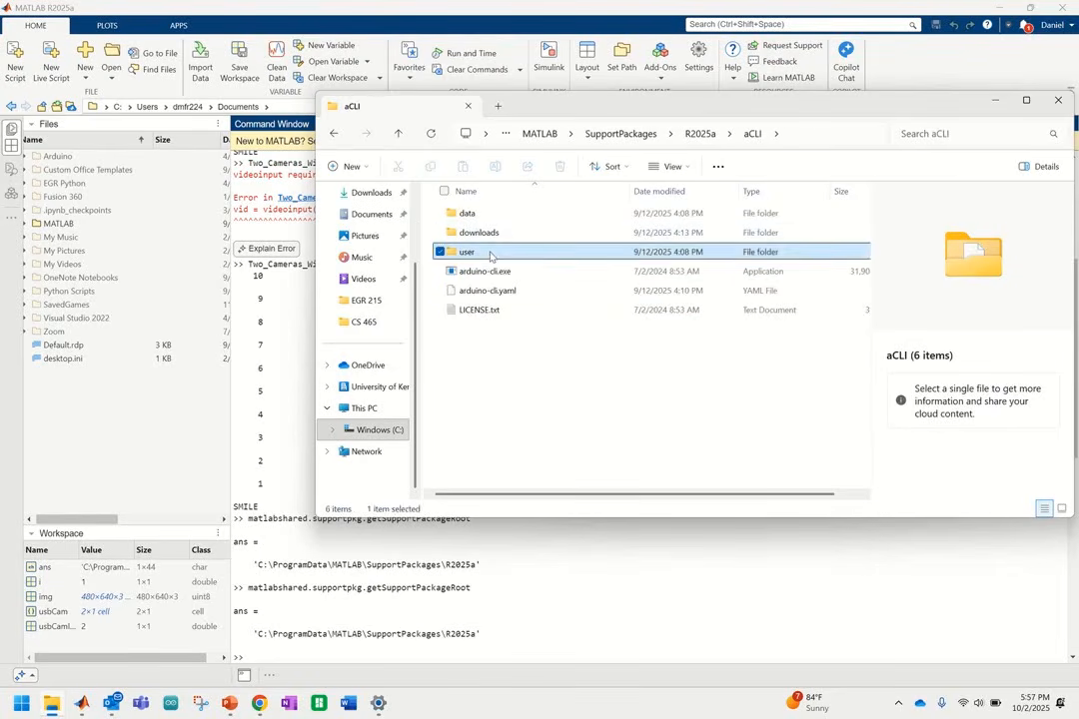
double_click(482, 218)
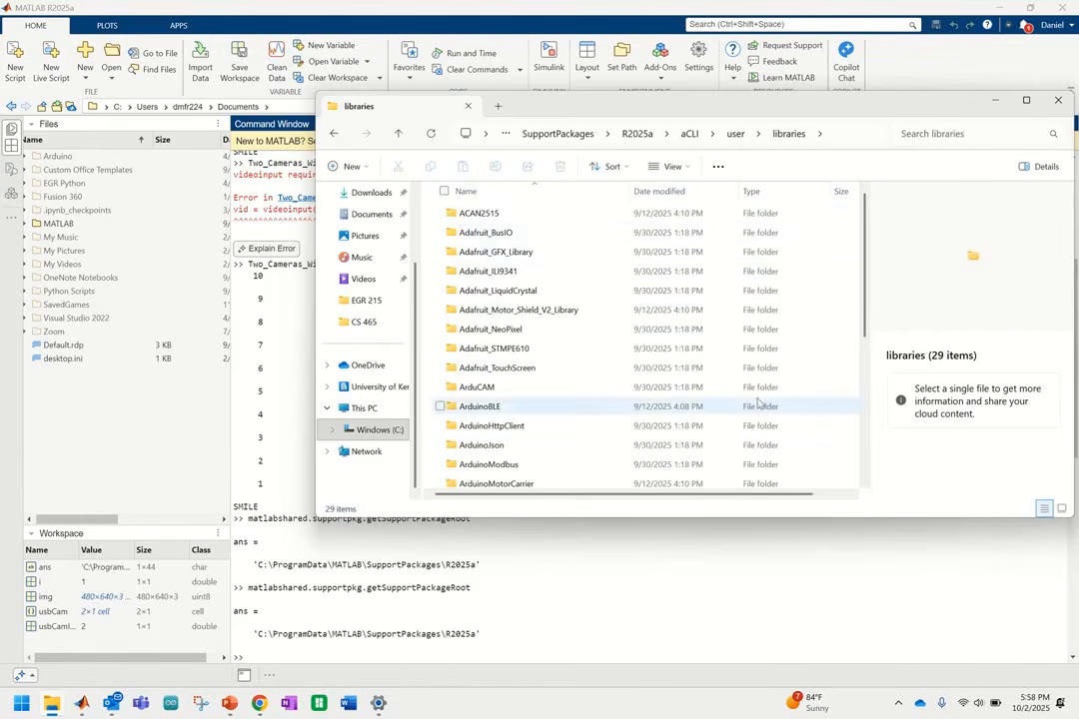
Create a new folder named AccelStepper inside the libraries folder and open it.
left_click_drag(770, 100, 638, 119)
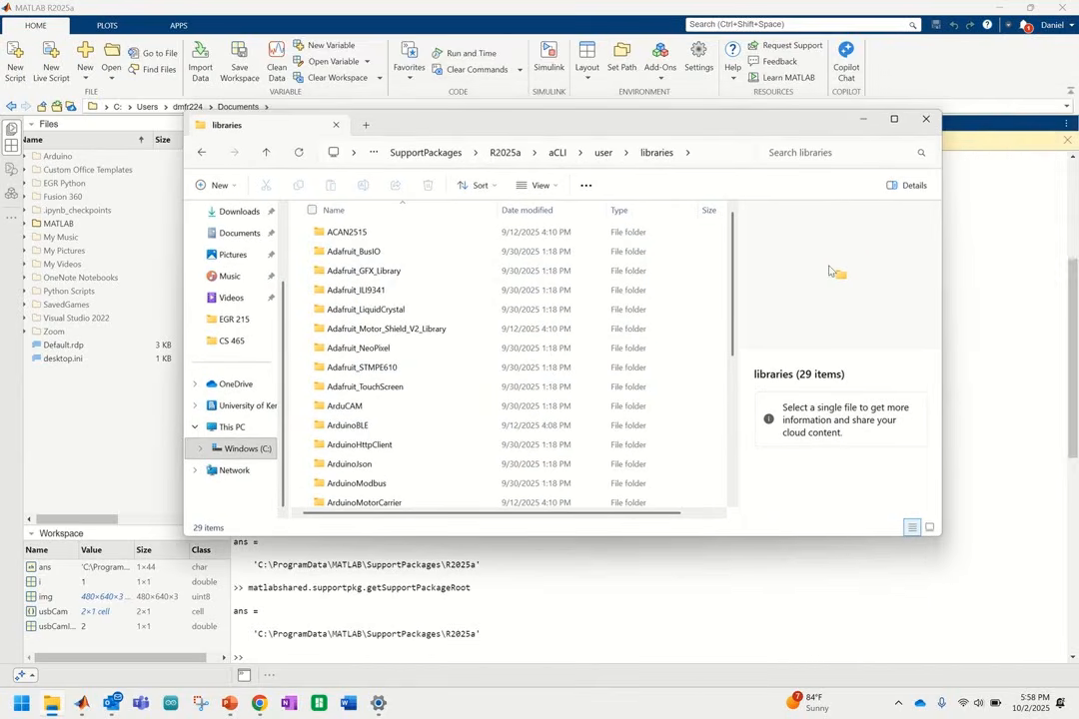
right_click(295, 295)
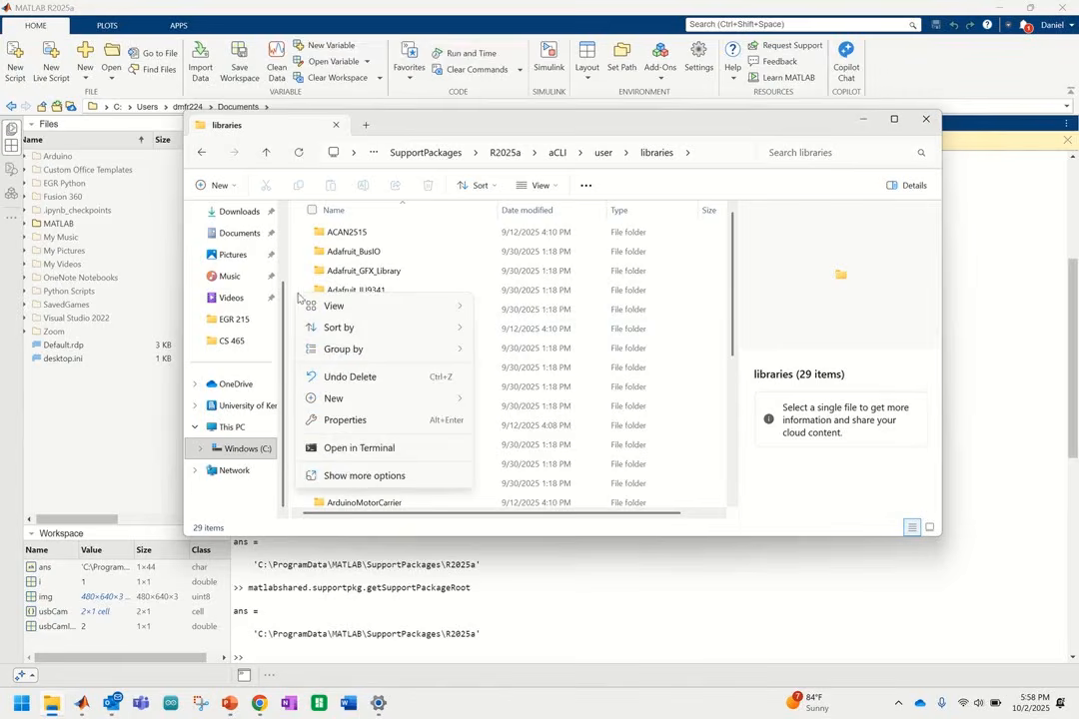
mouse_move(352, 405)
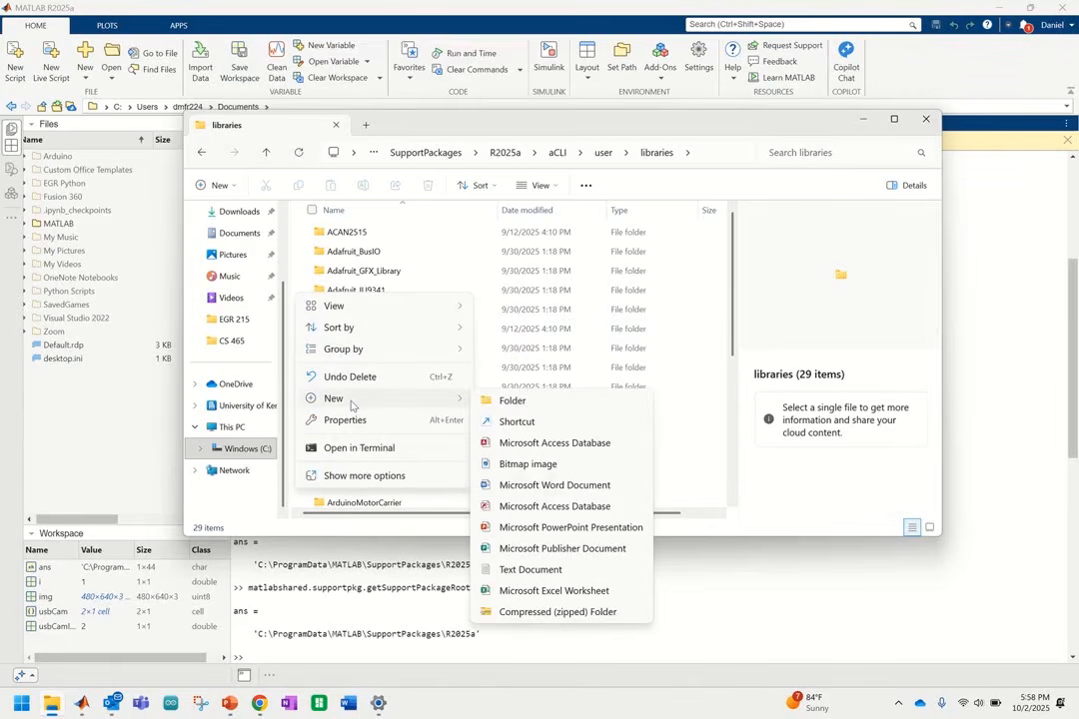
left_click(512, 400)
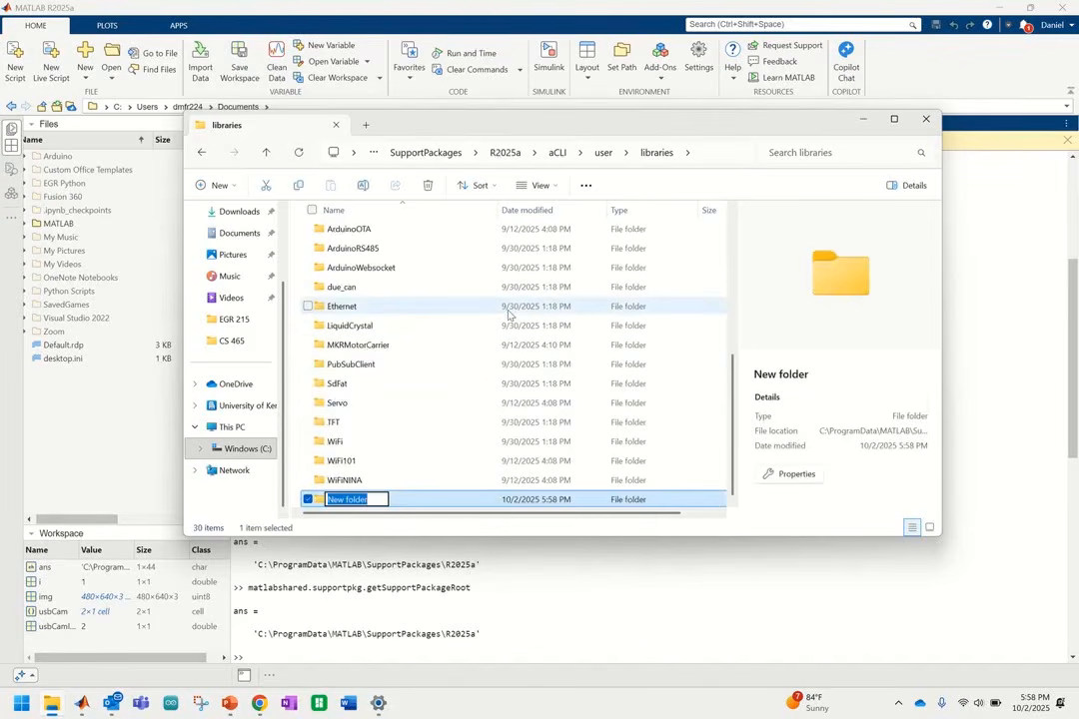
type("AccelS")
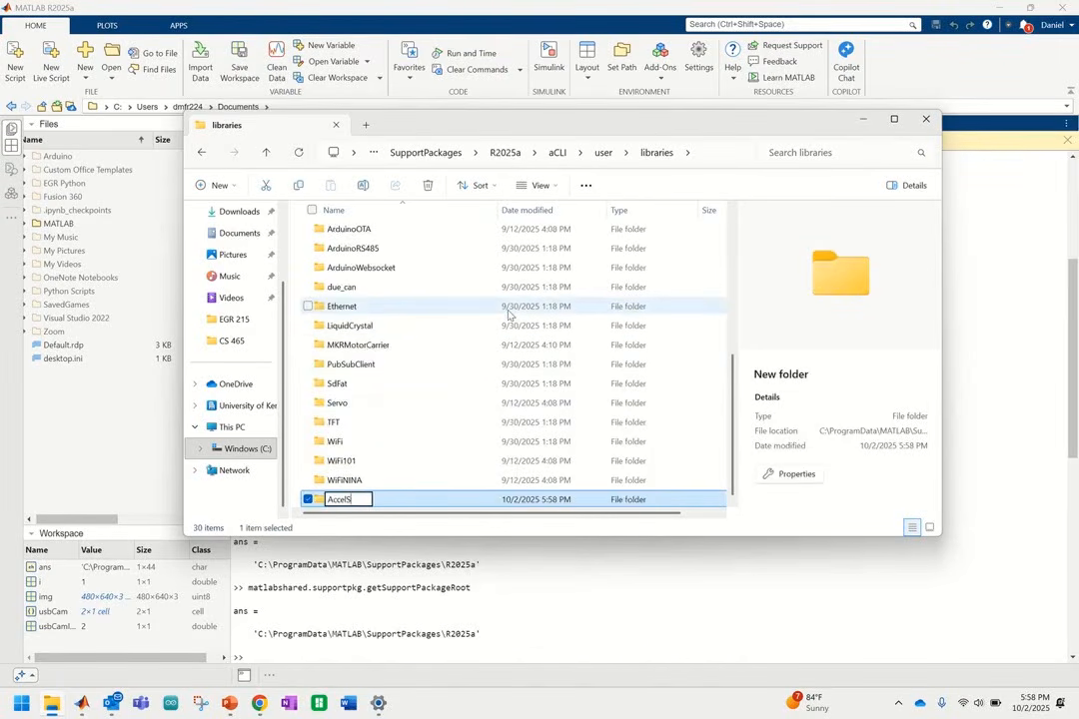
type("tepper")
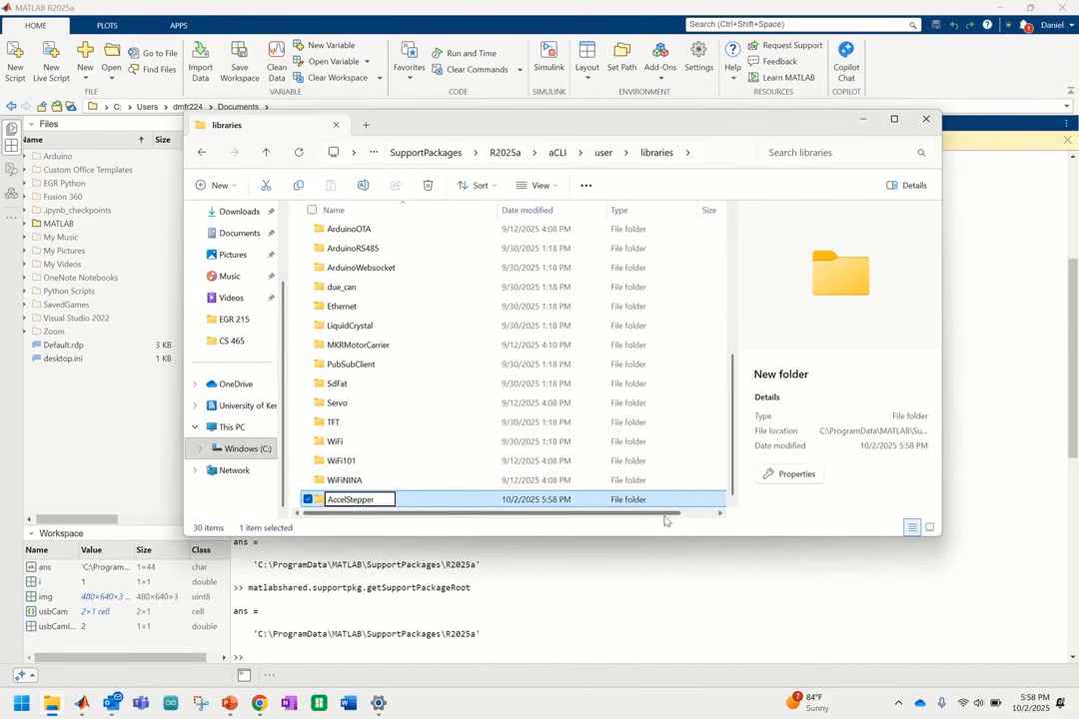
key("Return")
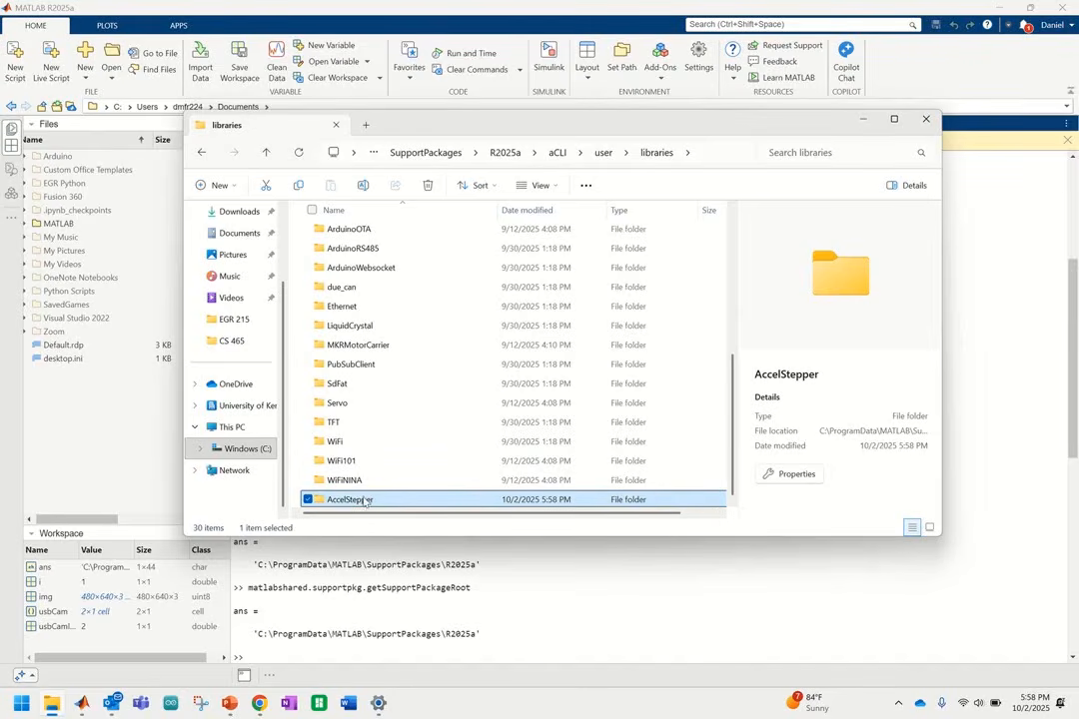
double_click(363, 501)
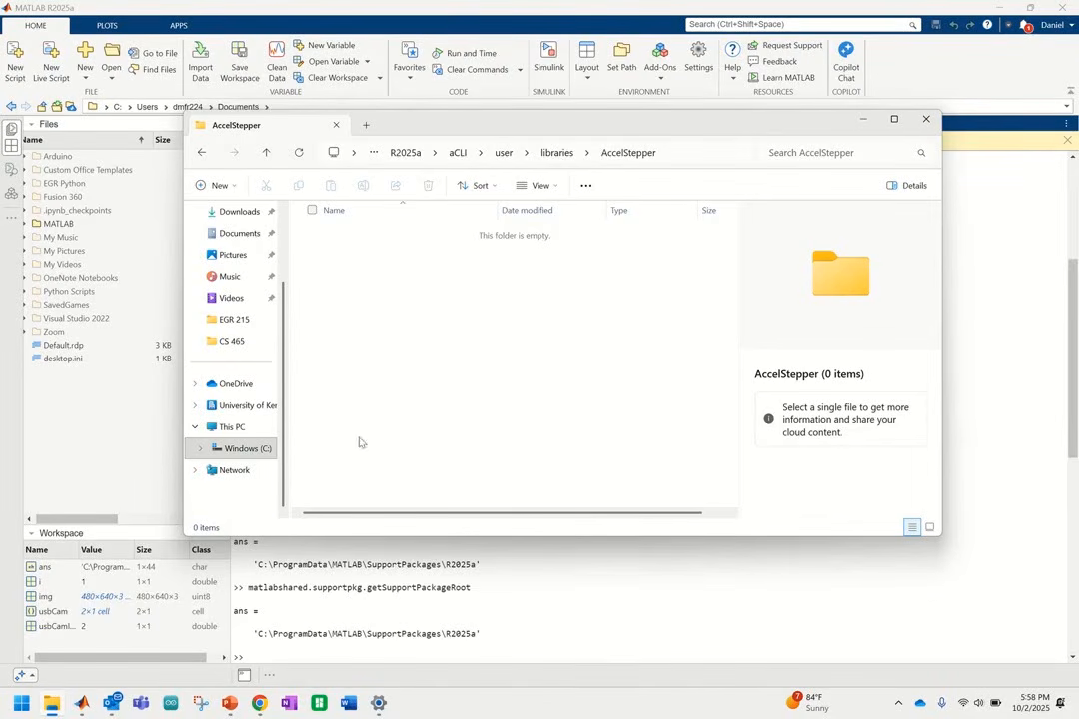
Start extracting AccelStepper-master.zip from the Downloads folder and open the chooser for its destination folder.
left_click(239, 214)
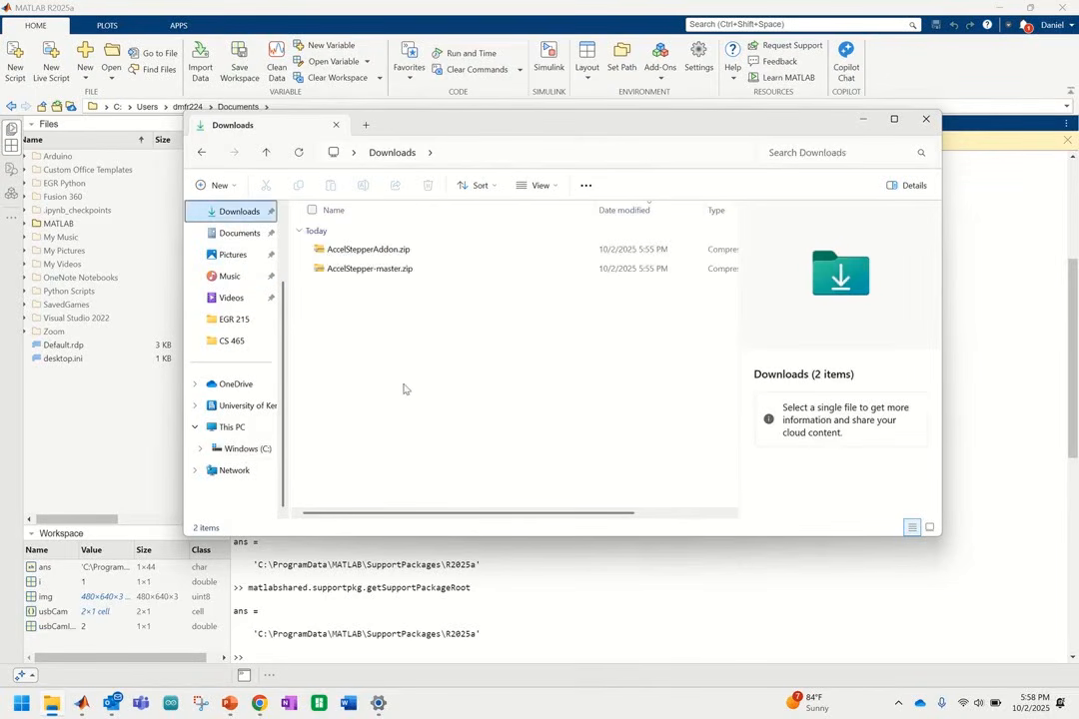
left_click(362, 277)
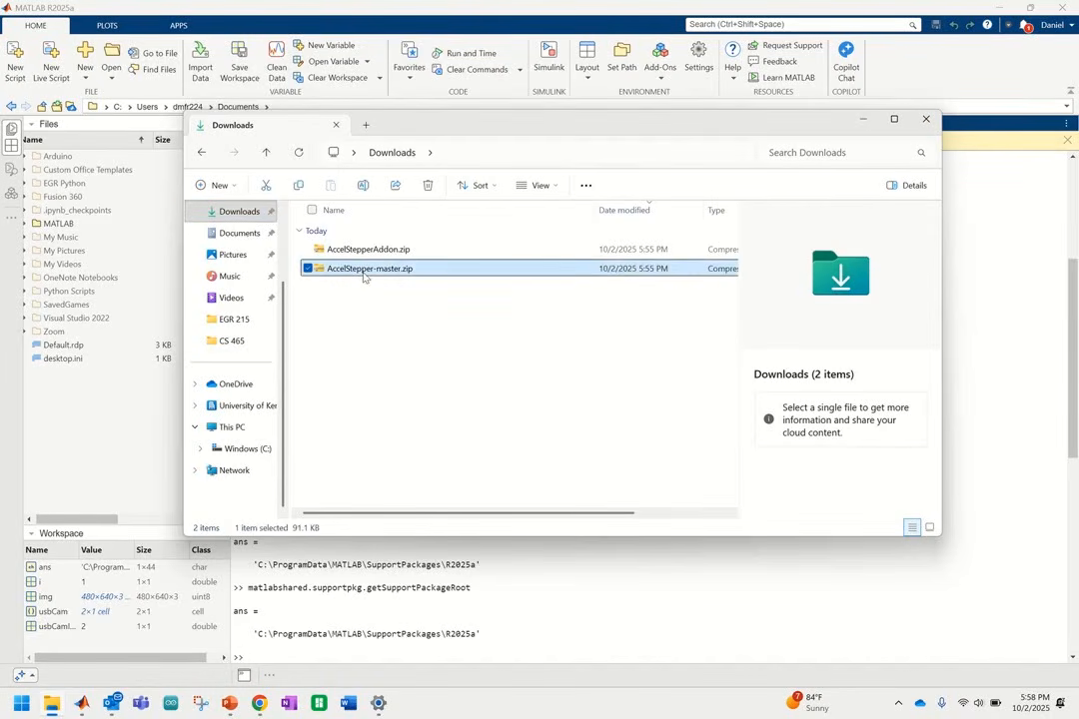
right_click(363, 277)
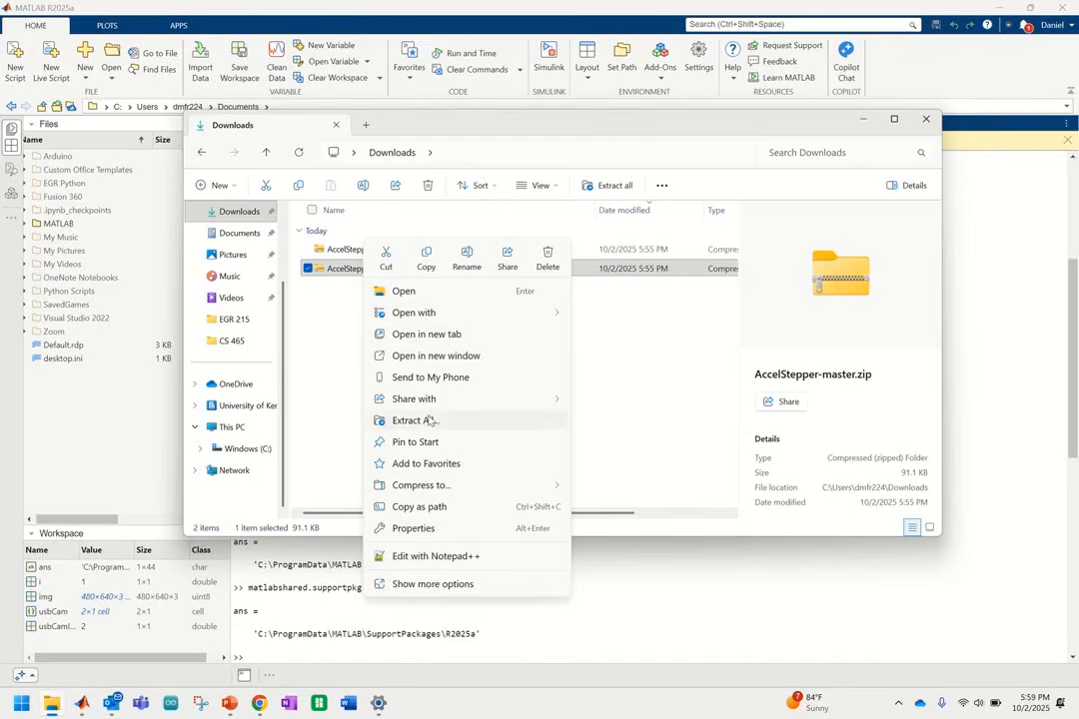
left_click(361, 356)
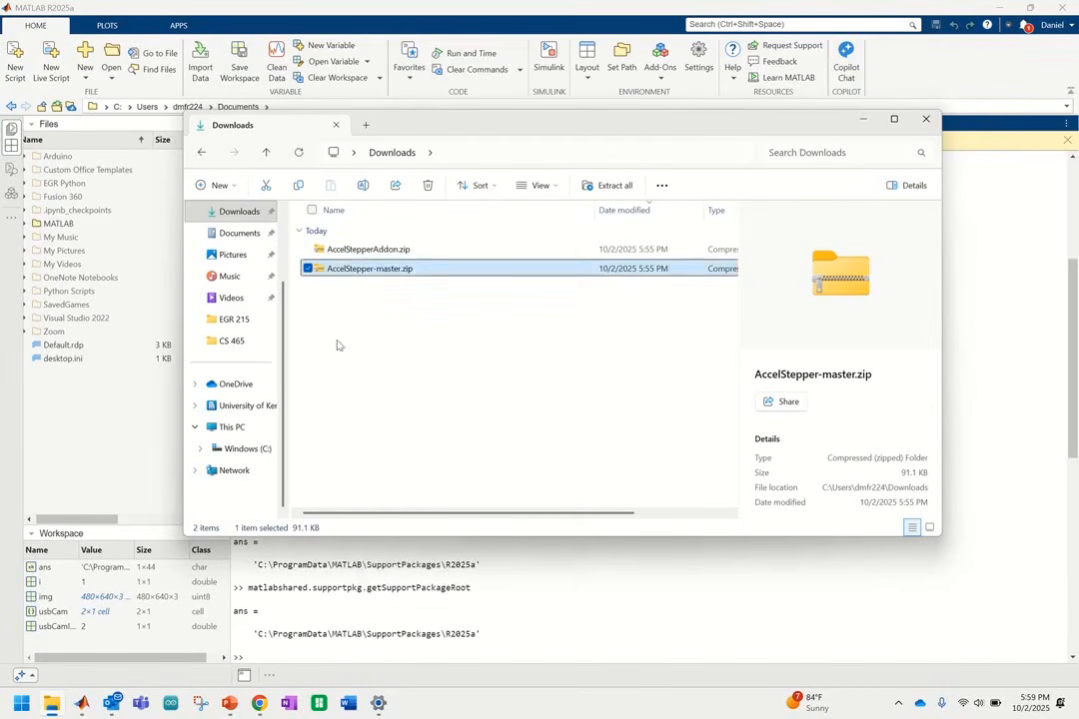
left_click(357, 278)
right_click(358, 278)
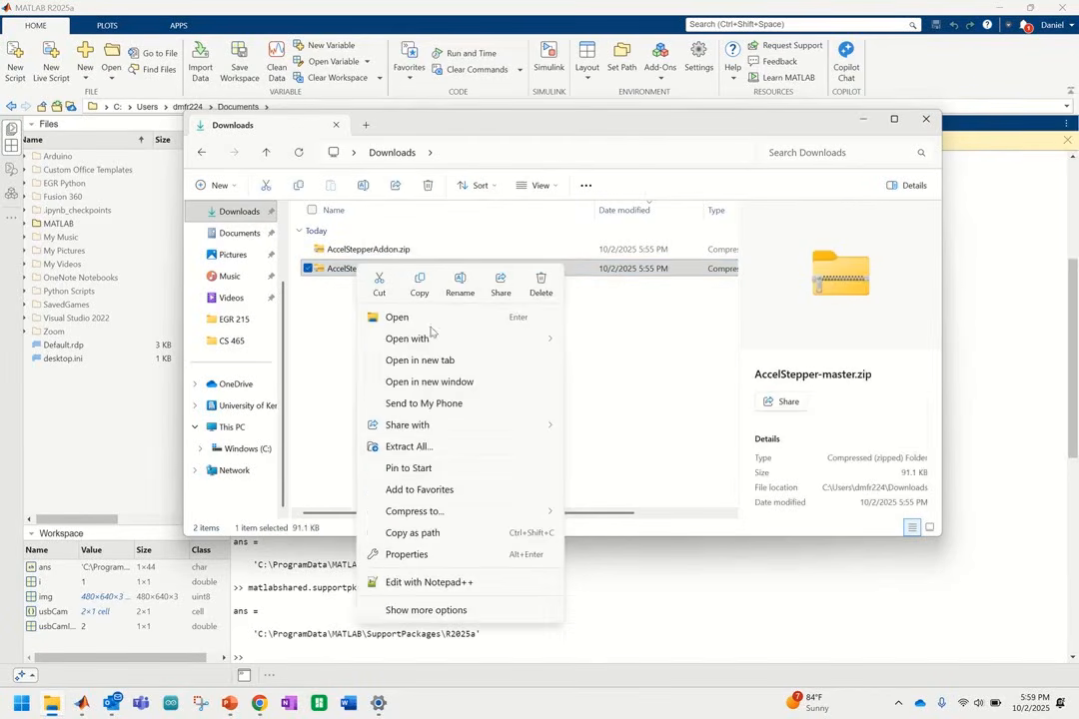
left_click(420, 448)
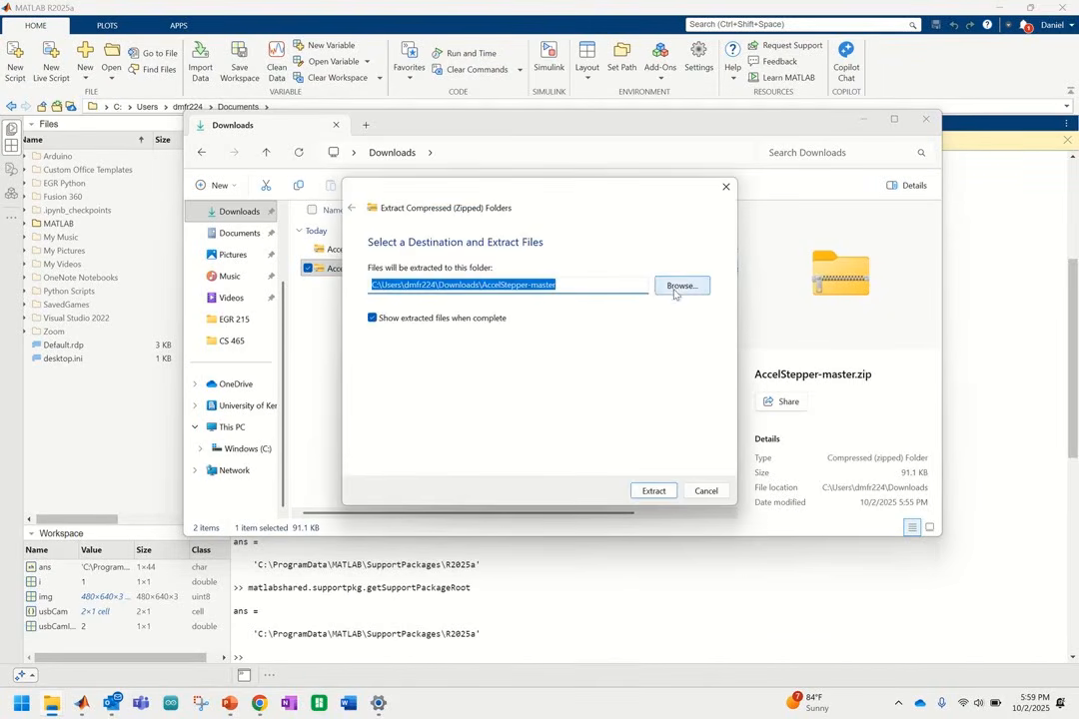
left_click(673, 286)
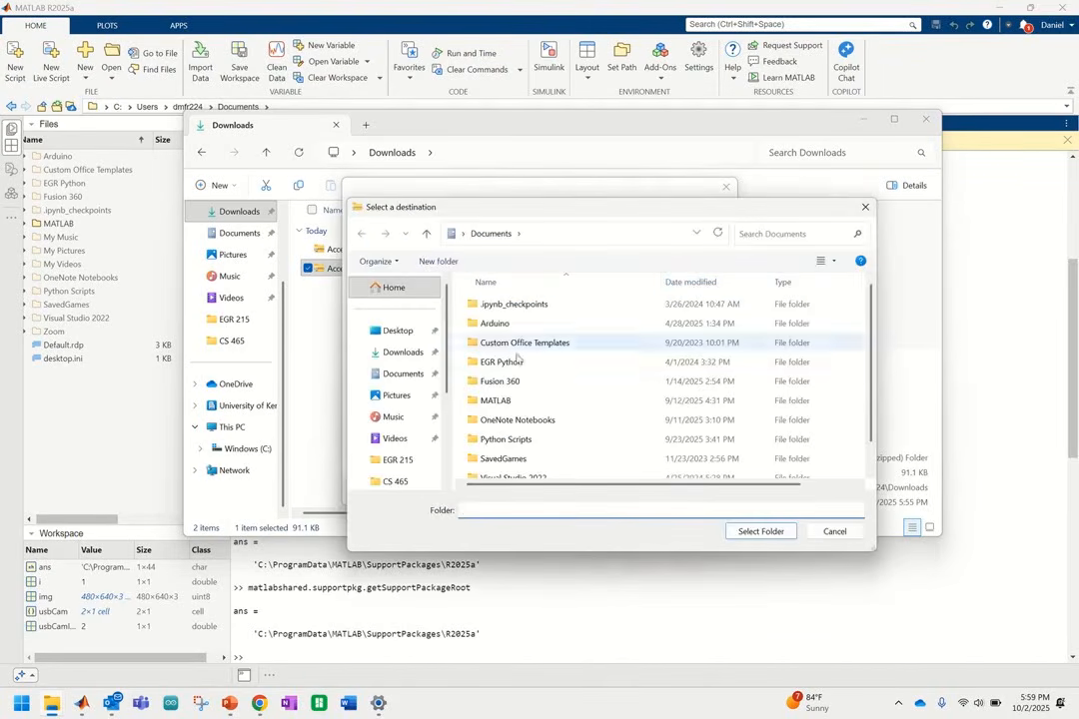
Browse the extraction destination from the C: drive to ProgramData\MATLAB\SupportPackages\R2025a.
scroll(415, 405, "down", 3)
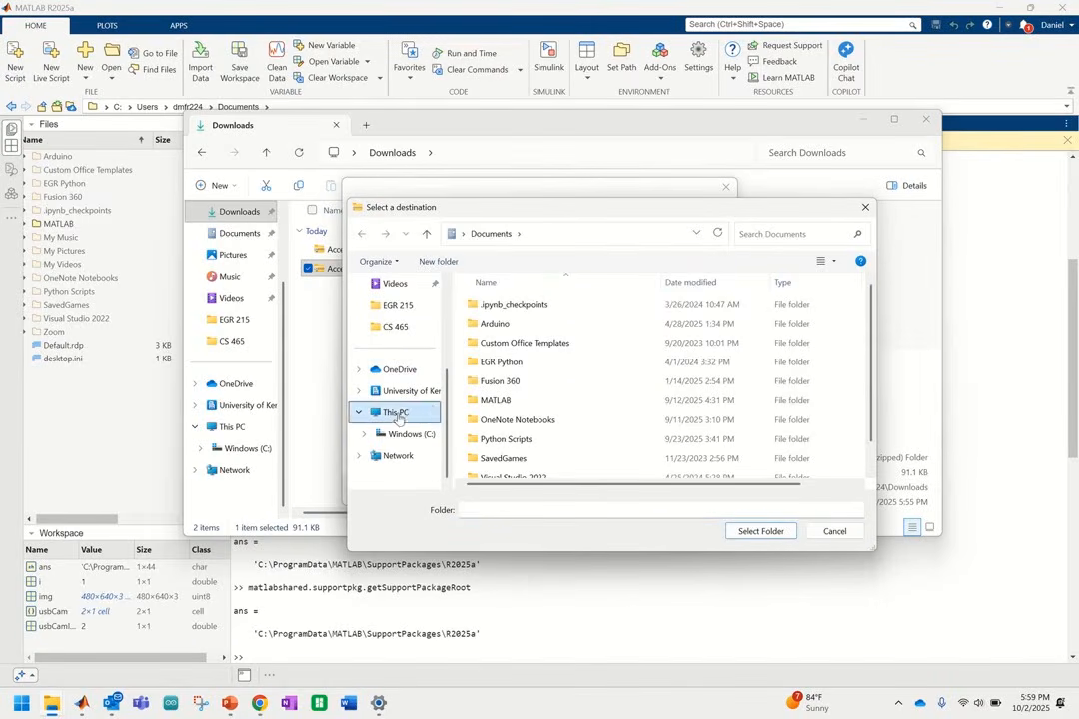
left_click(394, 414)
double_click(517, 312)
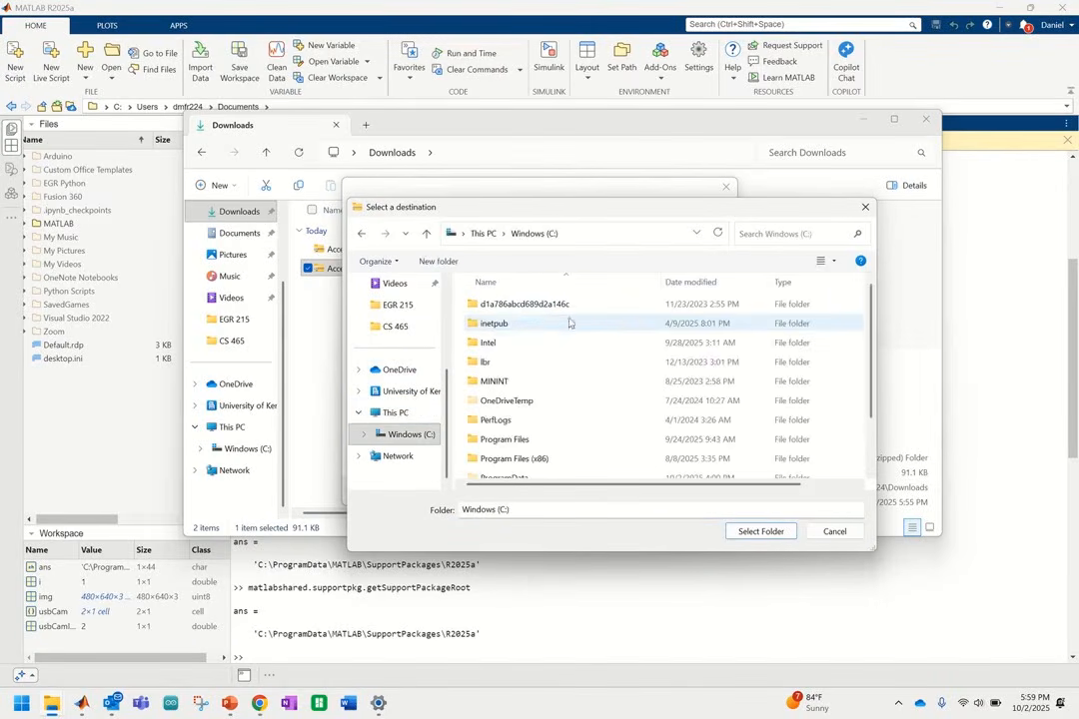
scroll(547, 363, "down", 1)
double_click(533, 419)
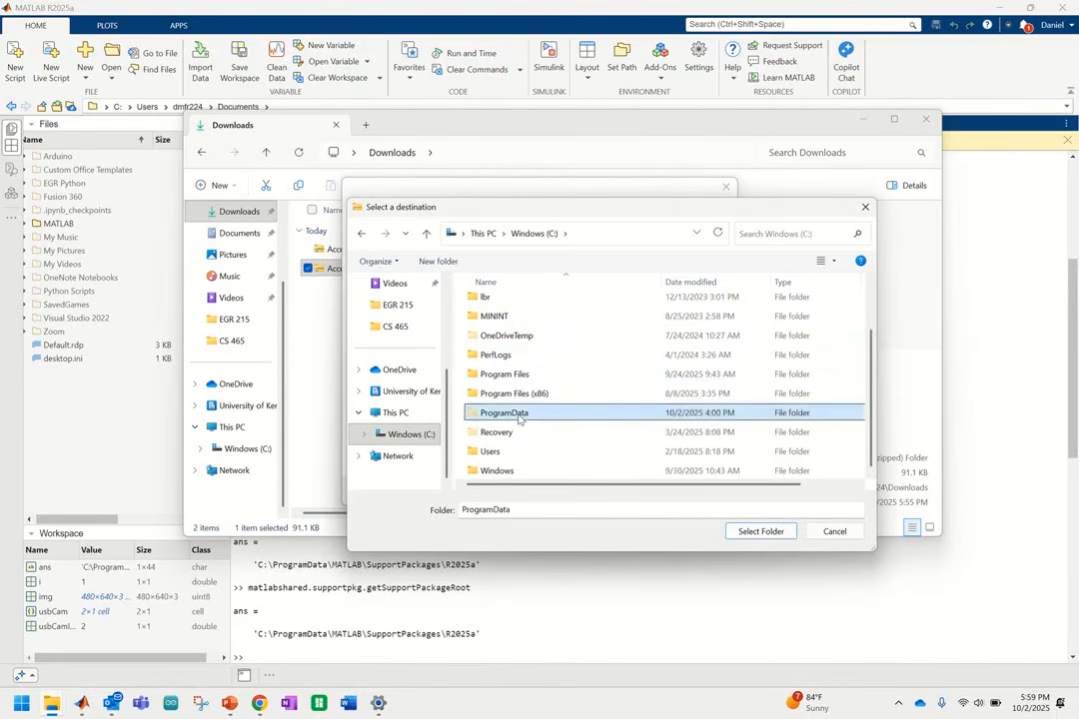
double_click(519, 420)
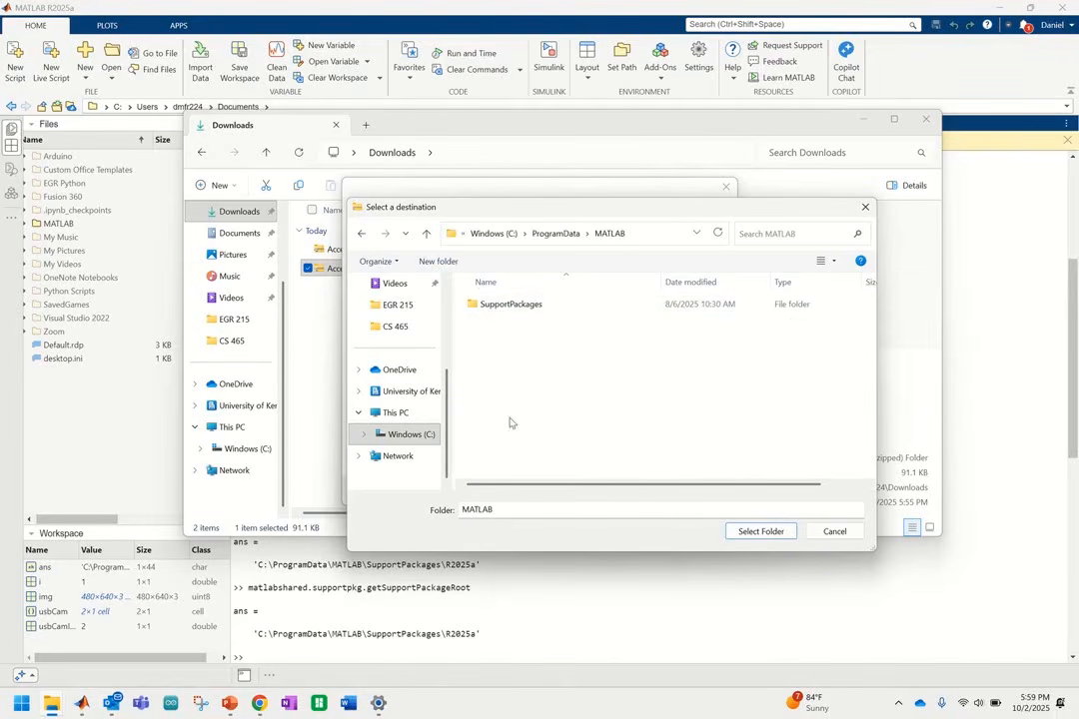
double_click(505, 315)
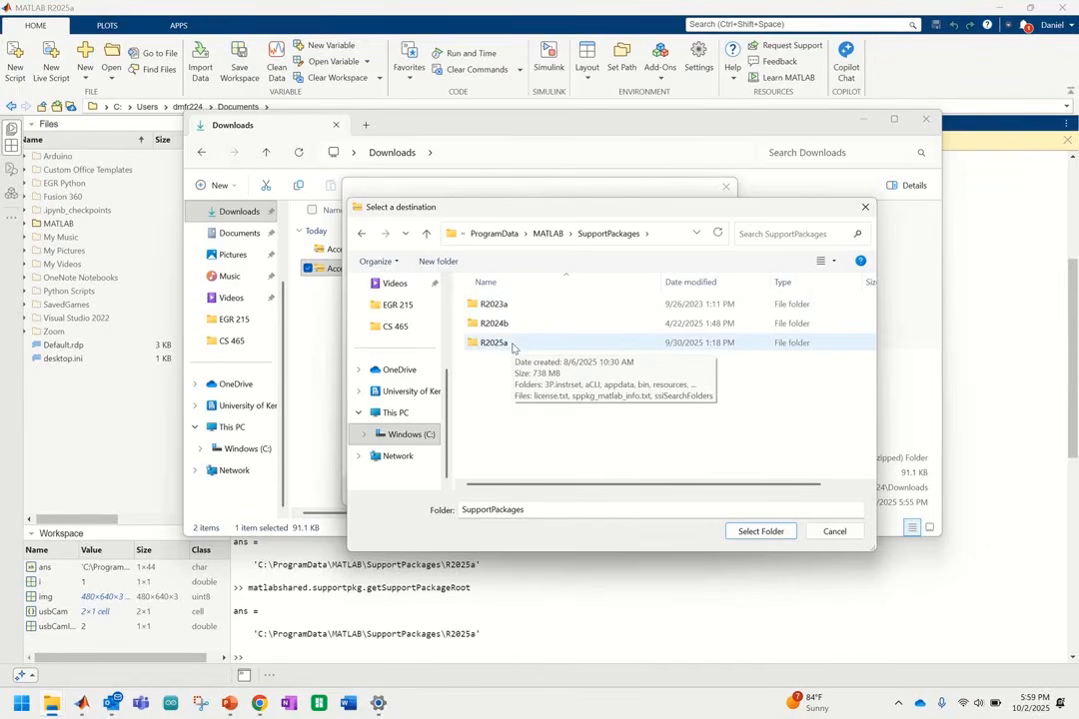
double_click(495, 343)
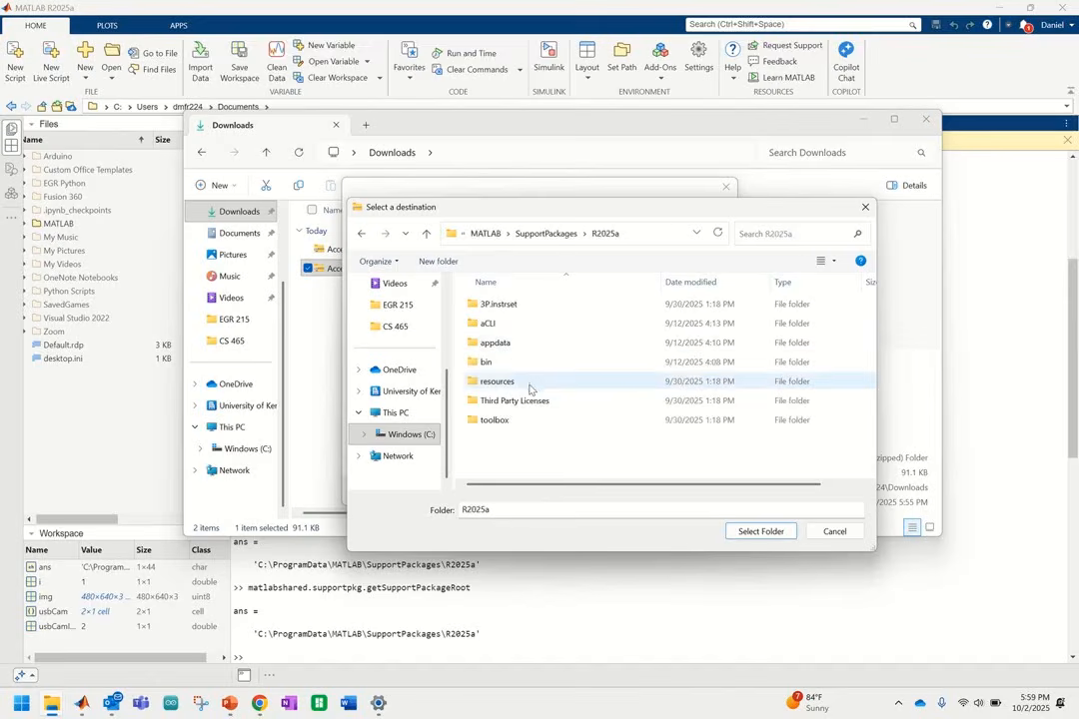
Choose the AccelStepper folder in aCLI\user\libraries as the destination and extract the zip file there.
double_click(509, 324)
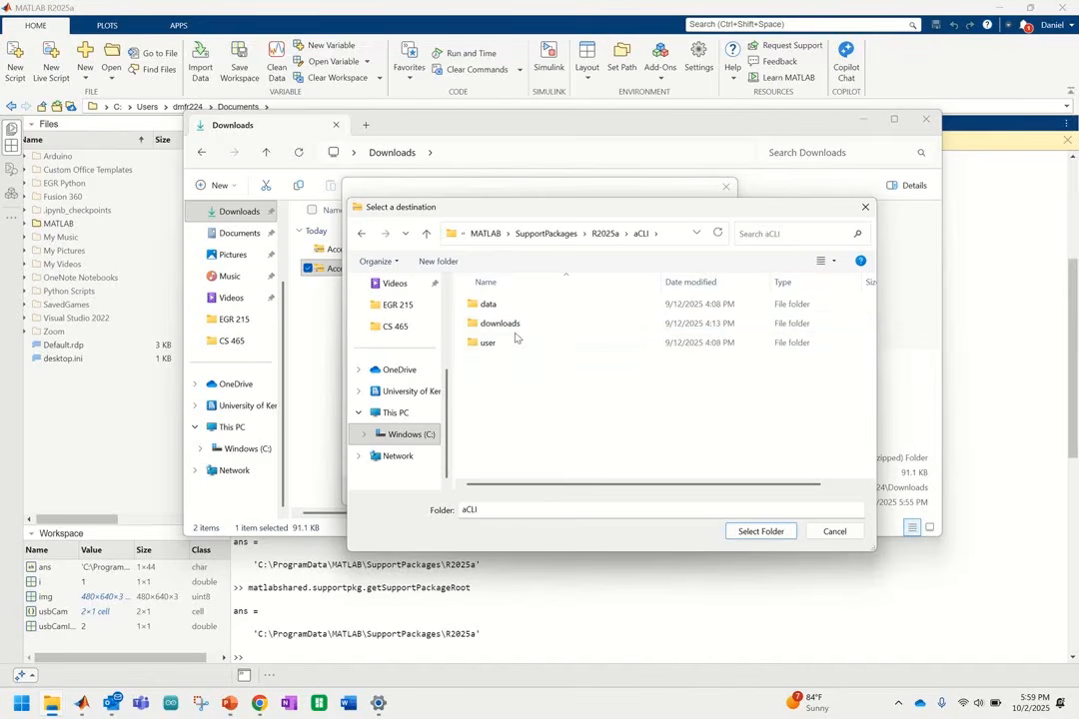
double_click(506, 343)
double_click(503, 305)
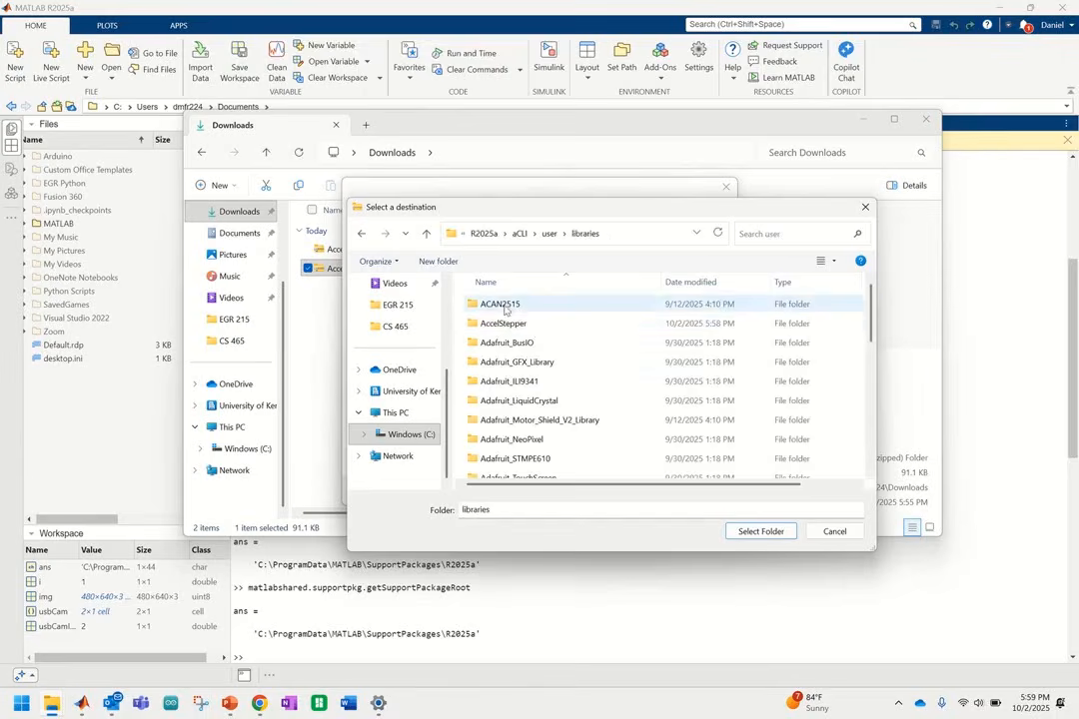
left_click(518, 326)
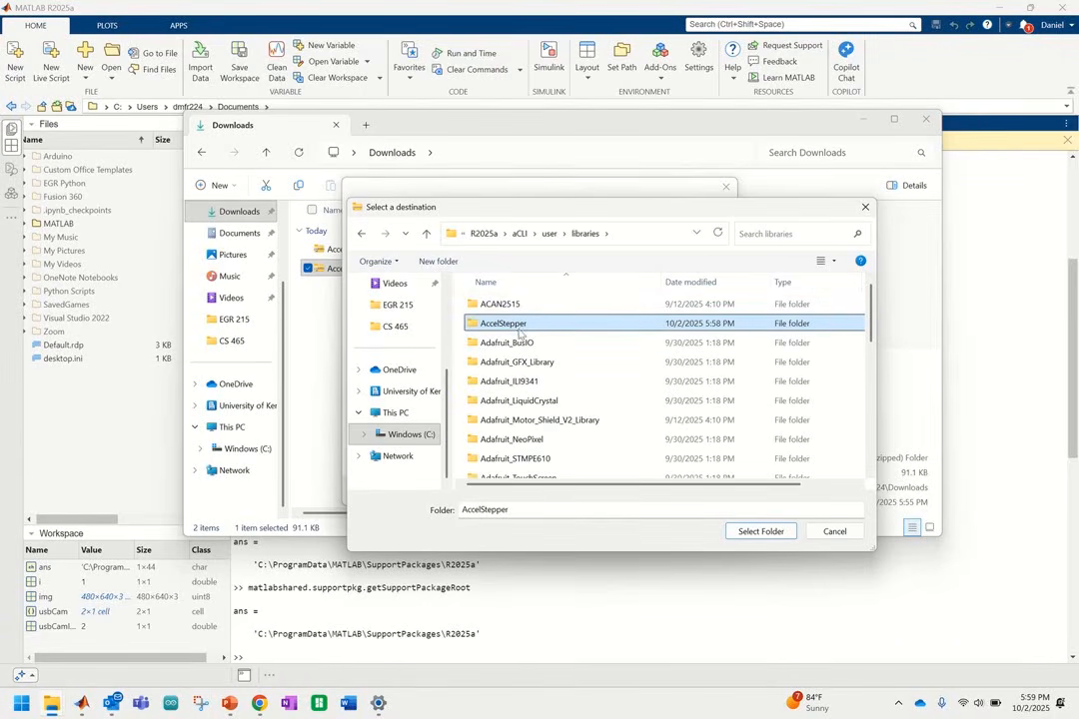
left_click(747, 531)
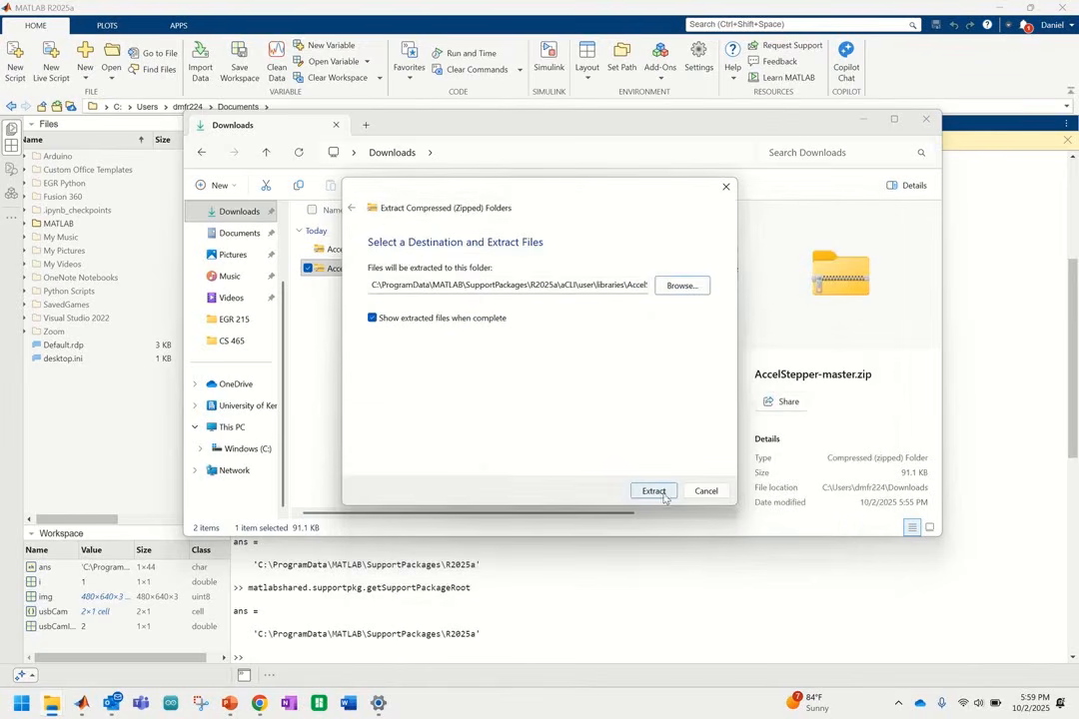
left_click(655, 491)
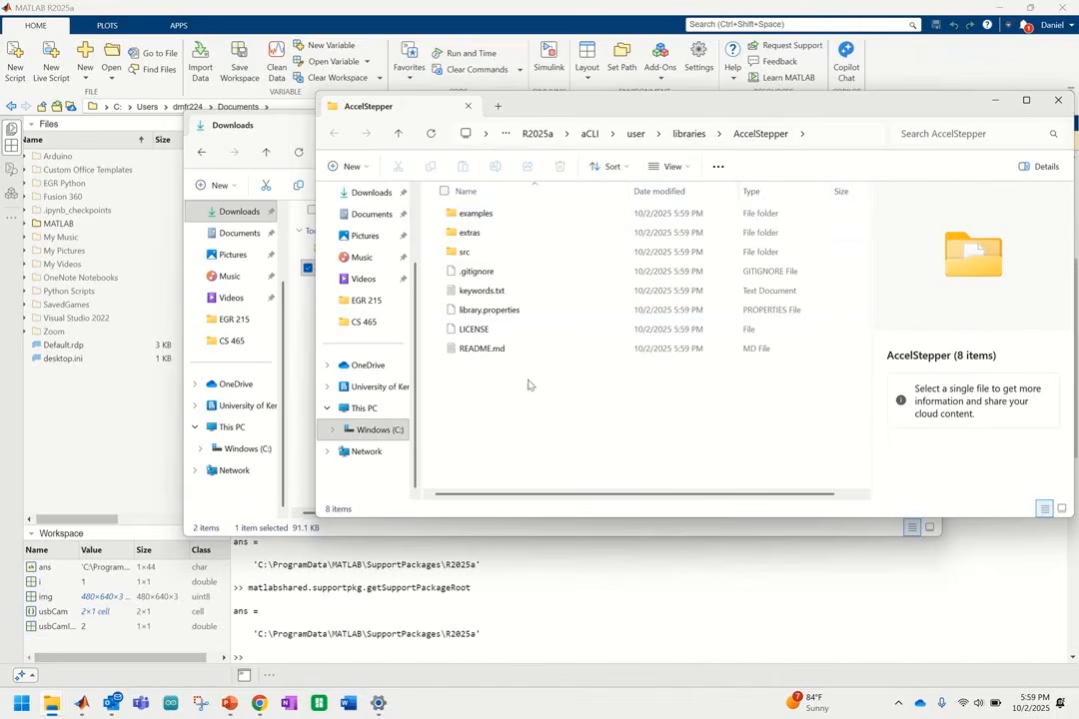
Check that the extracted files sit directly inside the AccelStepper folder under libraries.
left_click(689, 132)
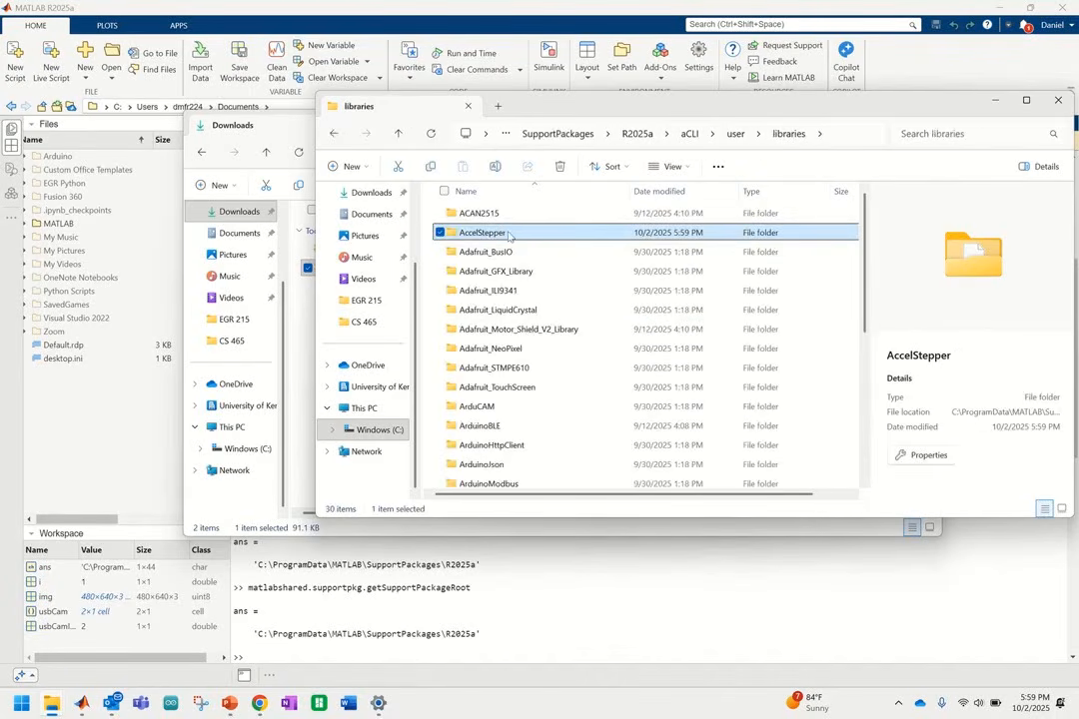
double_click(500, 234)
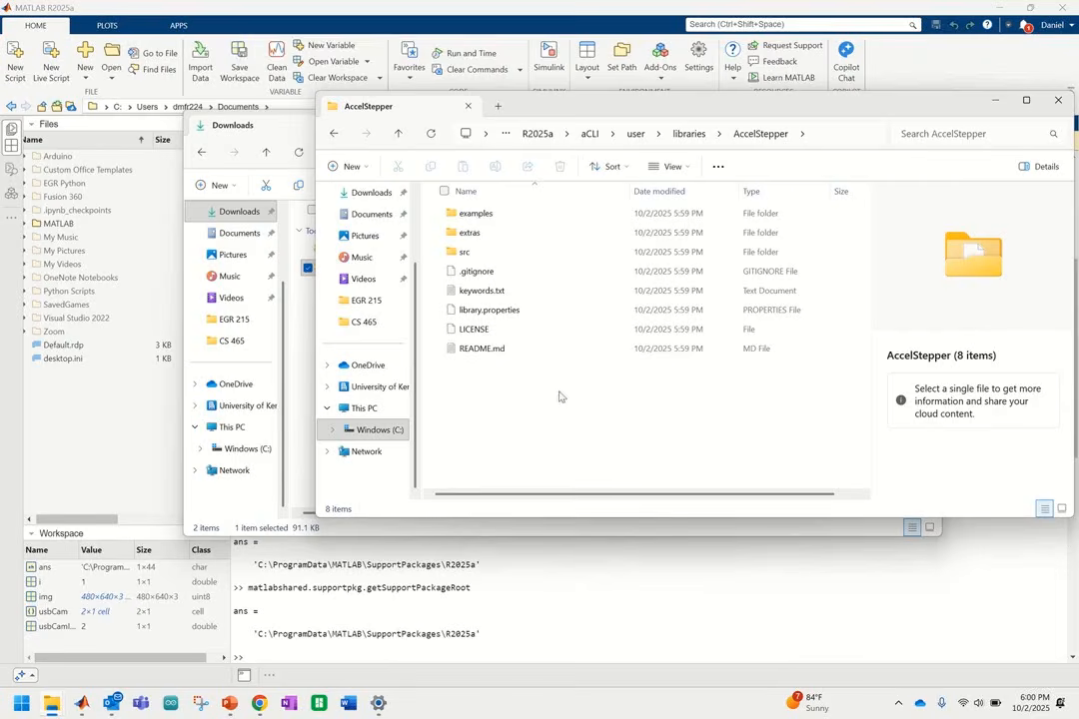
left_click_drag(559, 407, 519, 193)
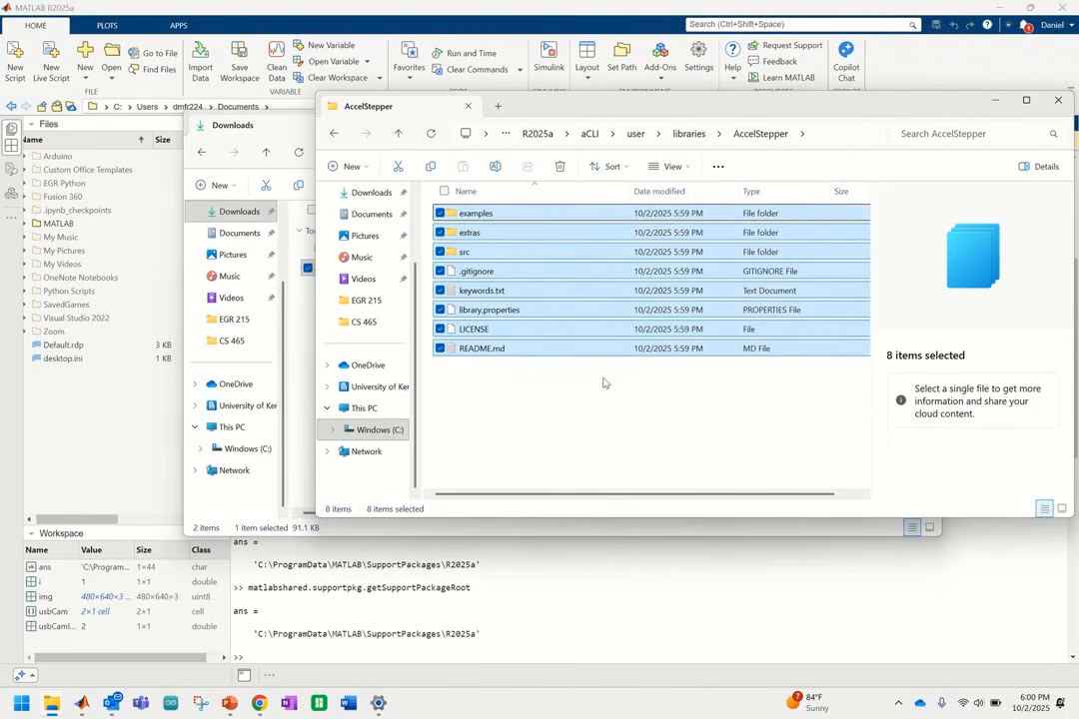
left_click(602, 436)
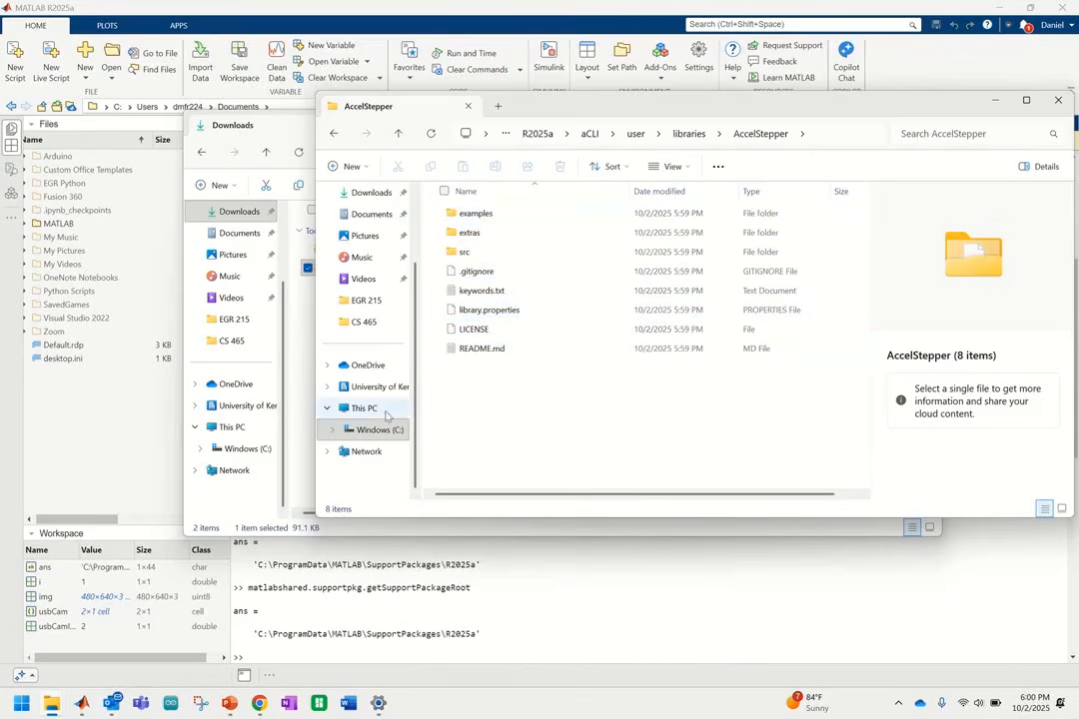
Browse from This PC through the C: drive's Users folder to the Documents folder of the personal user profile.
left_click(368, 408)
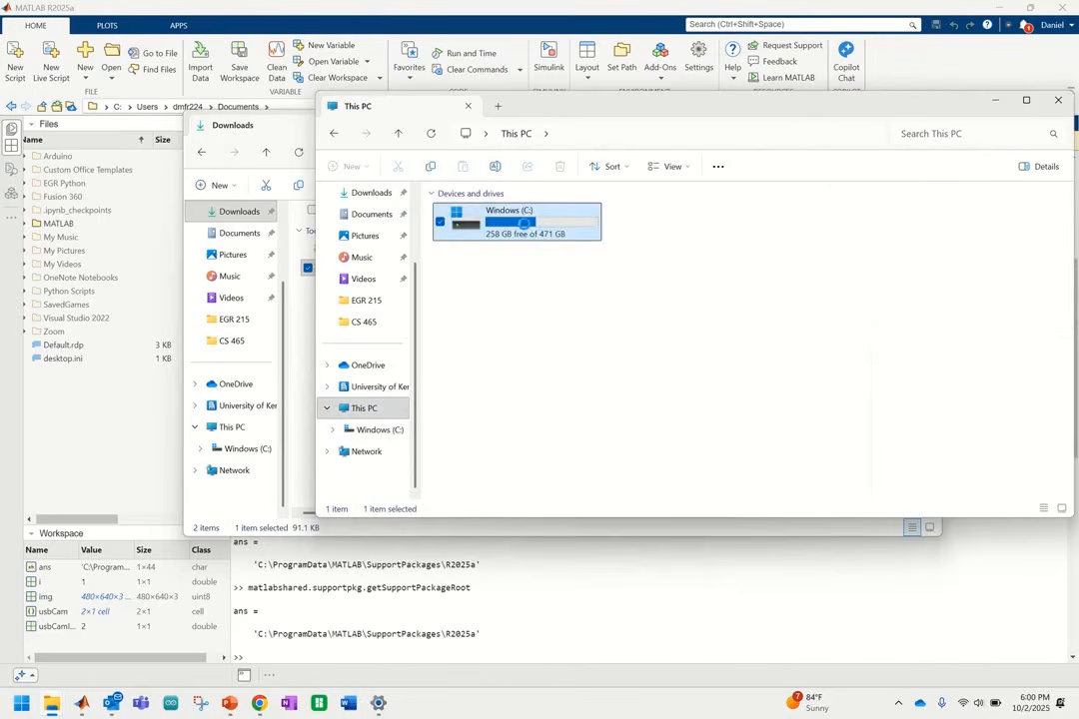
double_click(531, 229)
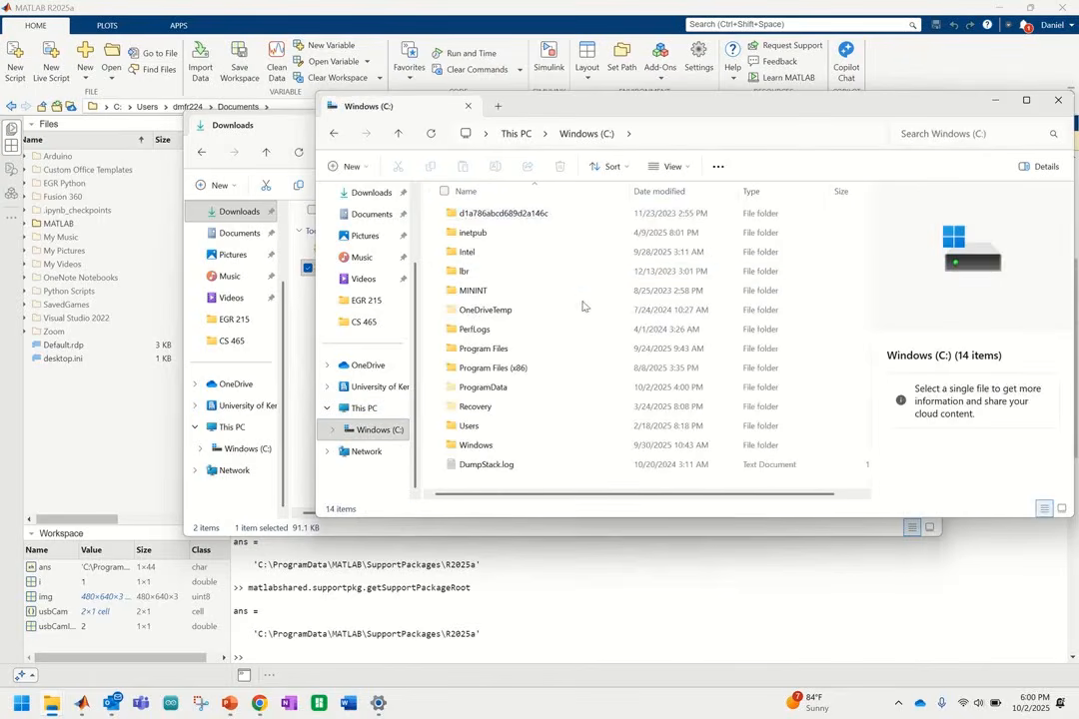
double_click(516, 427)
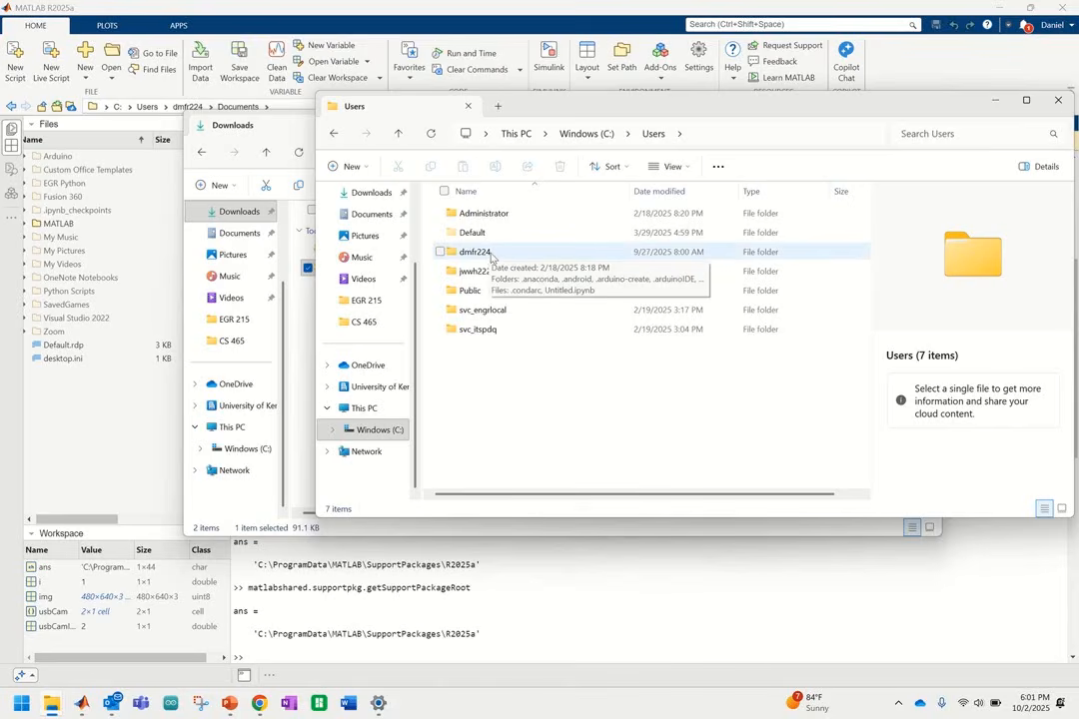
left_click(489, 255)
double_click(489, 255)
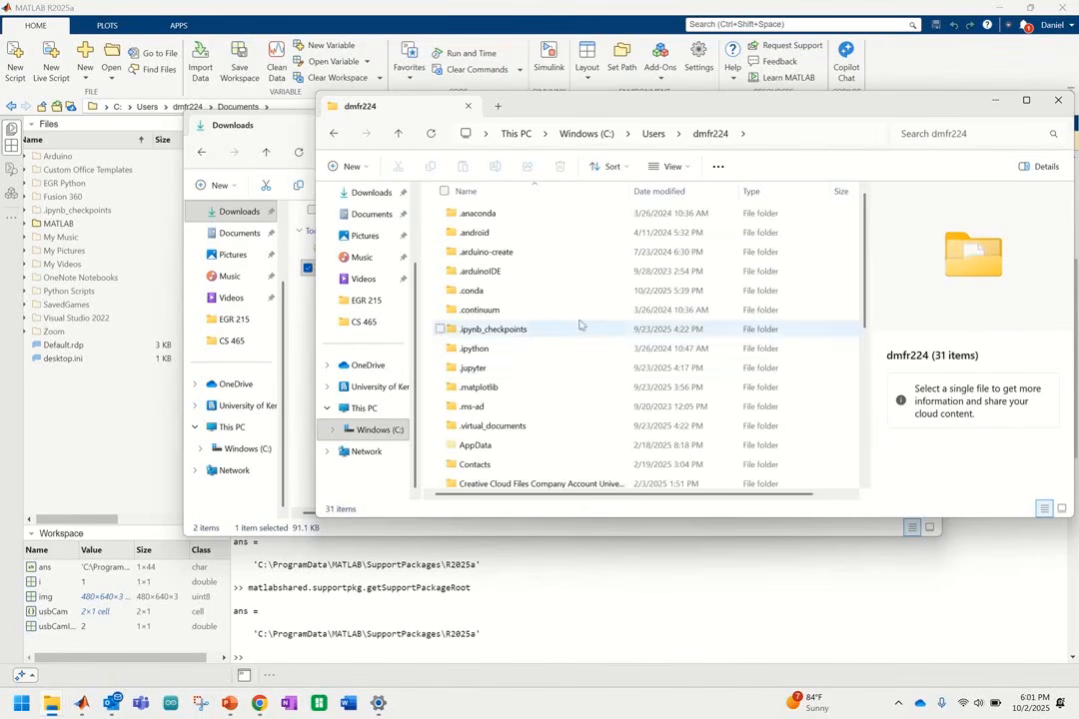
scroll(553, 326, "down", 1)
scroll(553, 326, "down", 1)
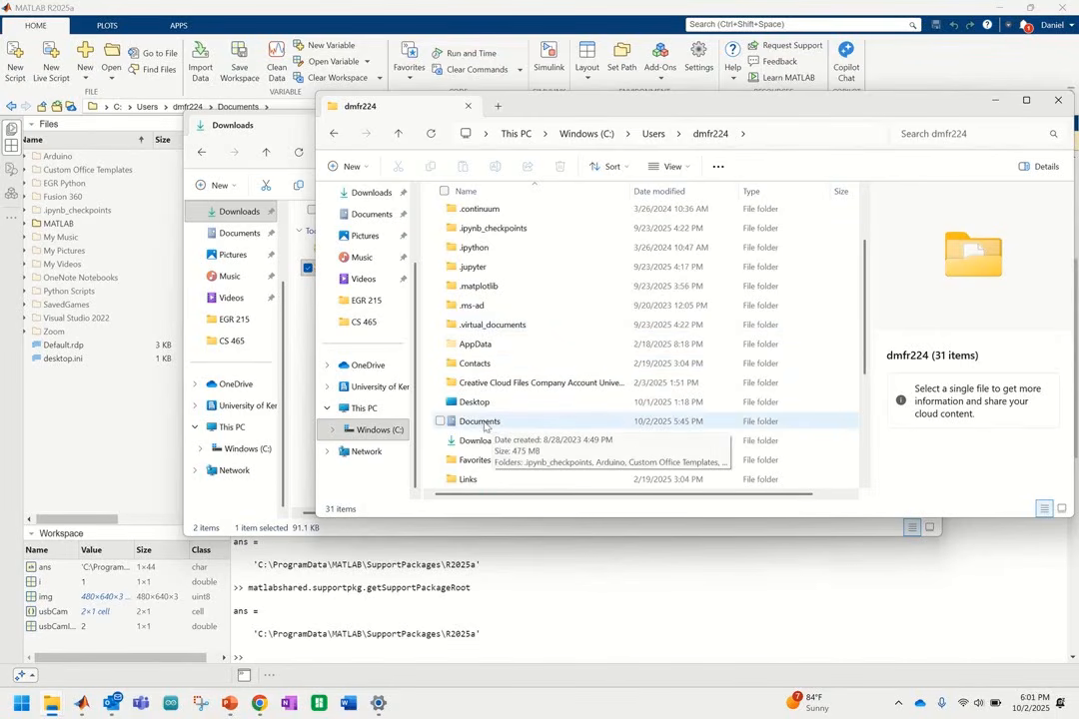
double_click(487, 424)
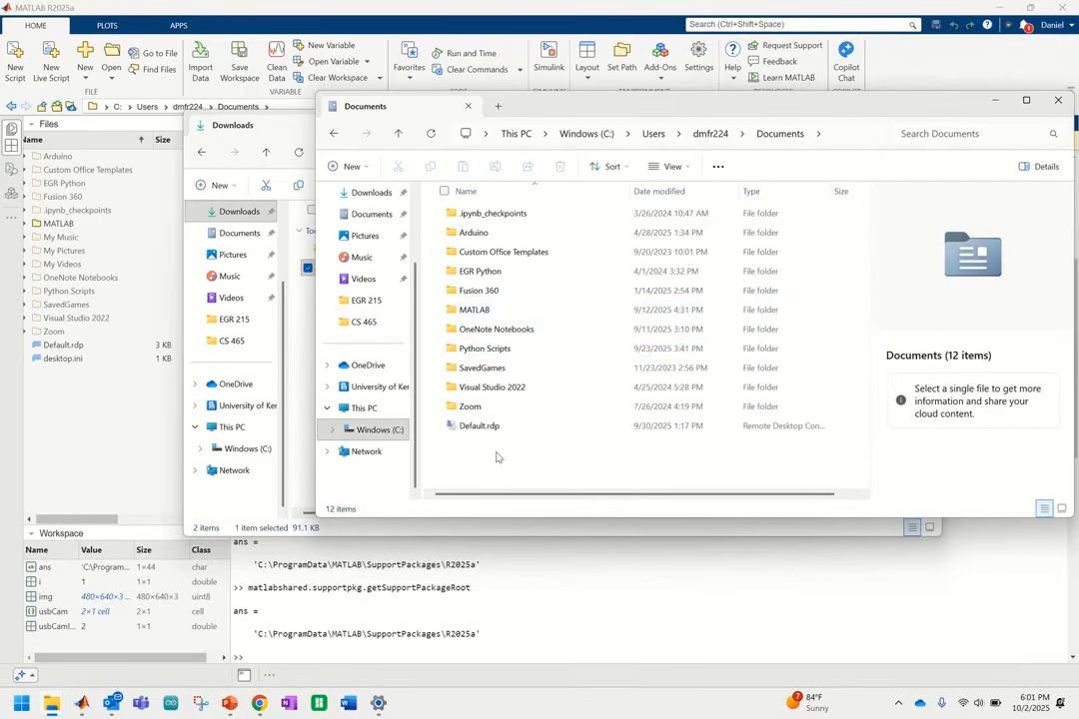
Create a new folder named FYE MATLAB inside the Documents folder.
right_click(490, 453)
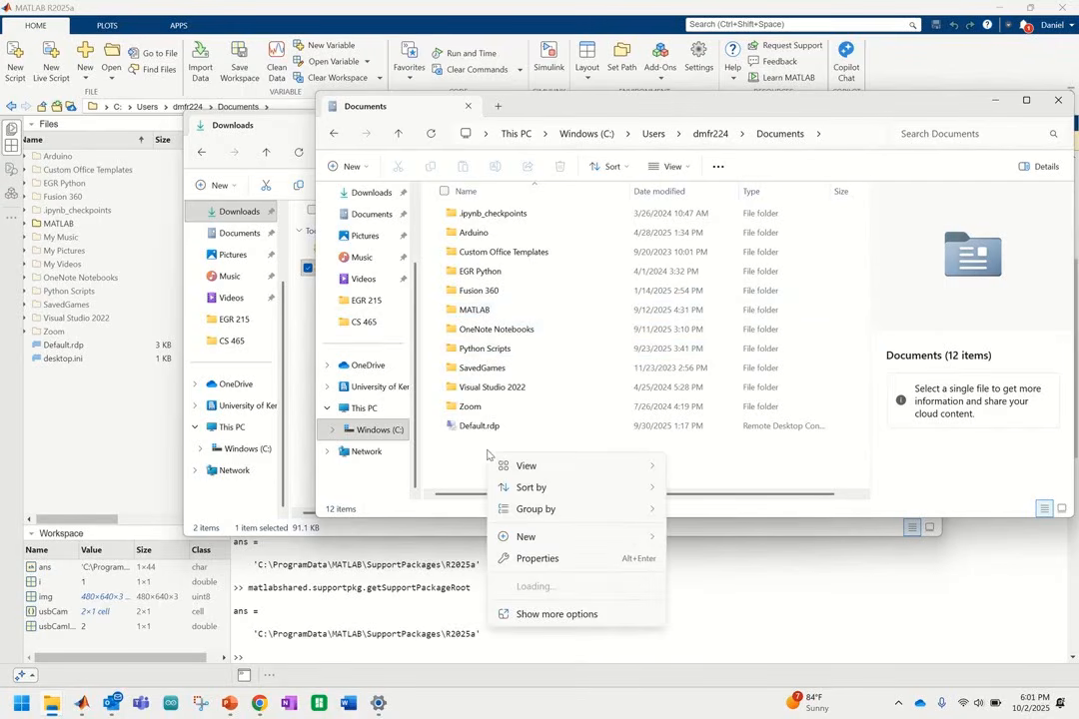
mouse_move(534, 545)
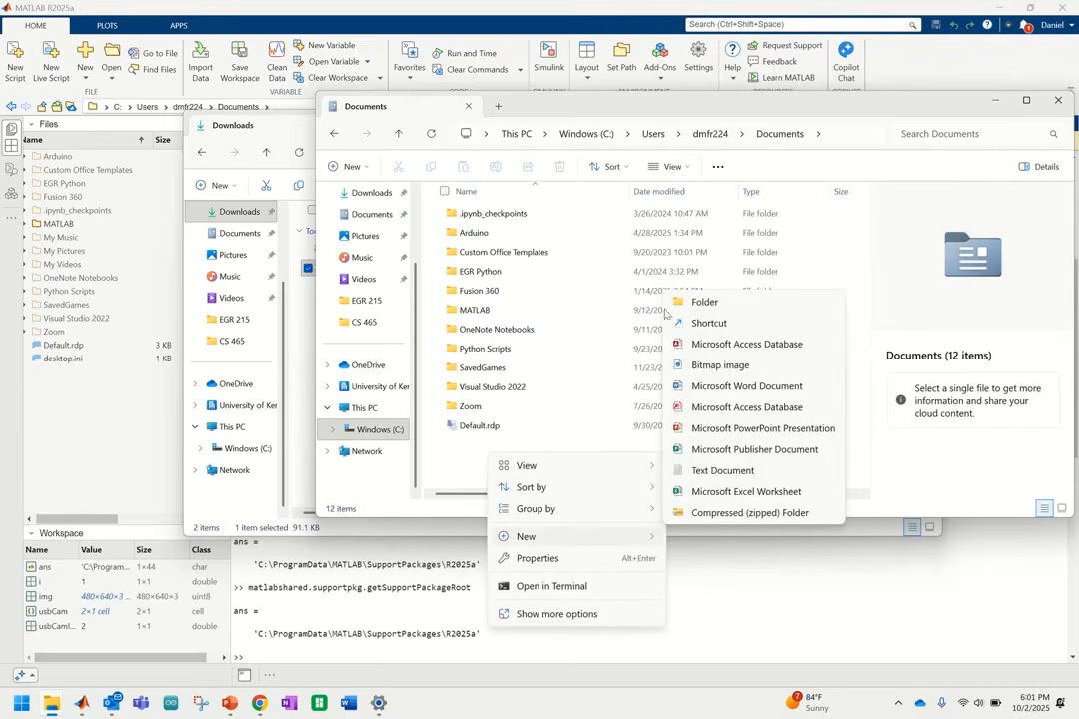
left_click(706, 303)
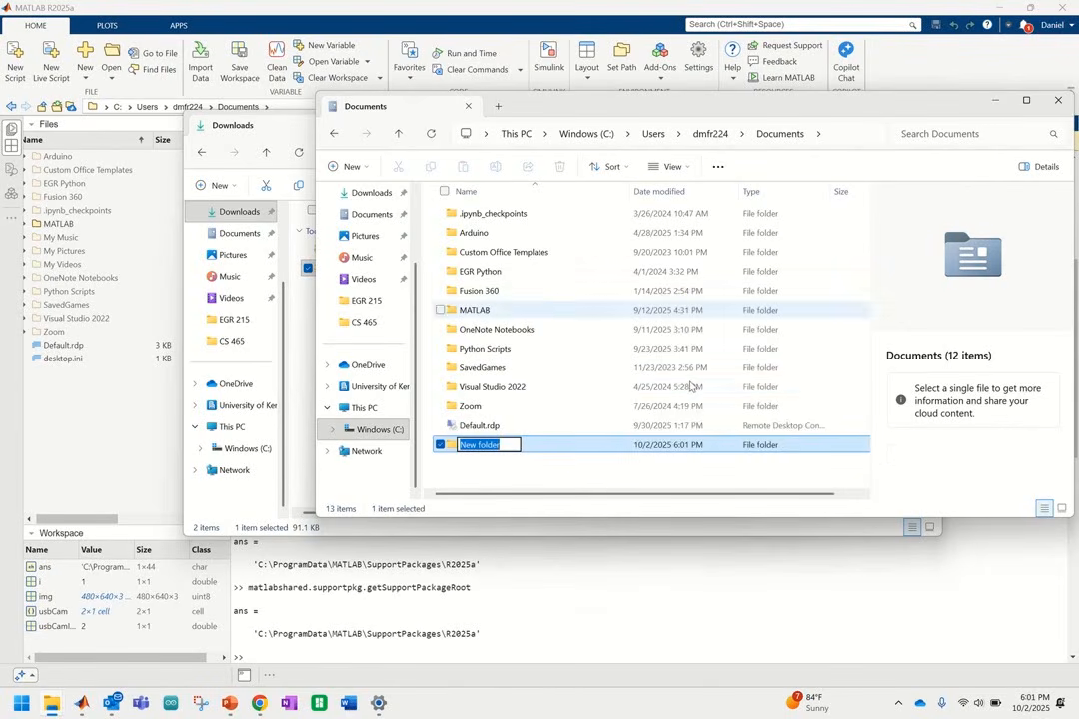
type("FYE Matl")
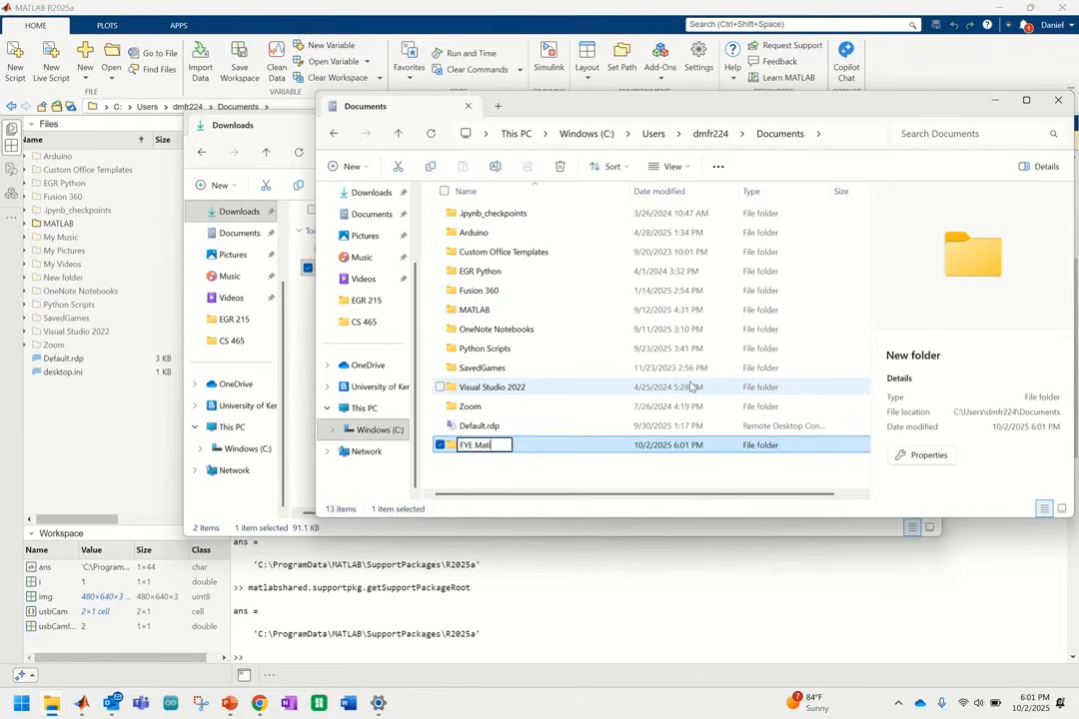
key("BackSpace")
type("ATLAB")
key("Return")
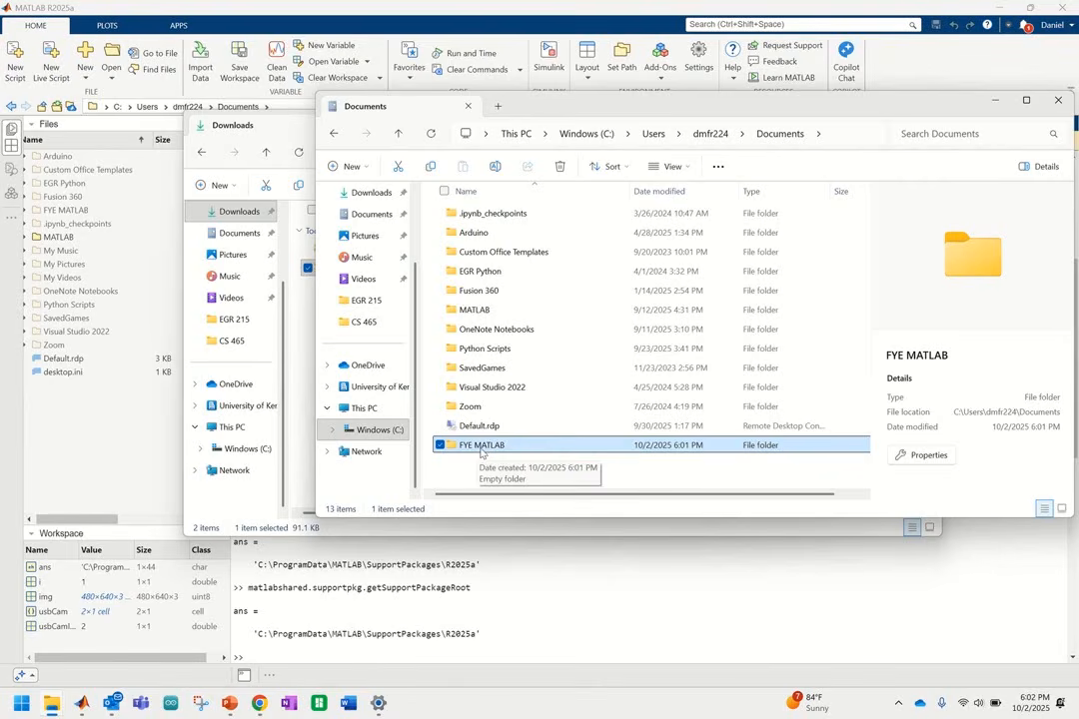
Create a folder named +arduinoioaddons inside the FYE MATLAB folder.
double_click(483, 451)
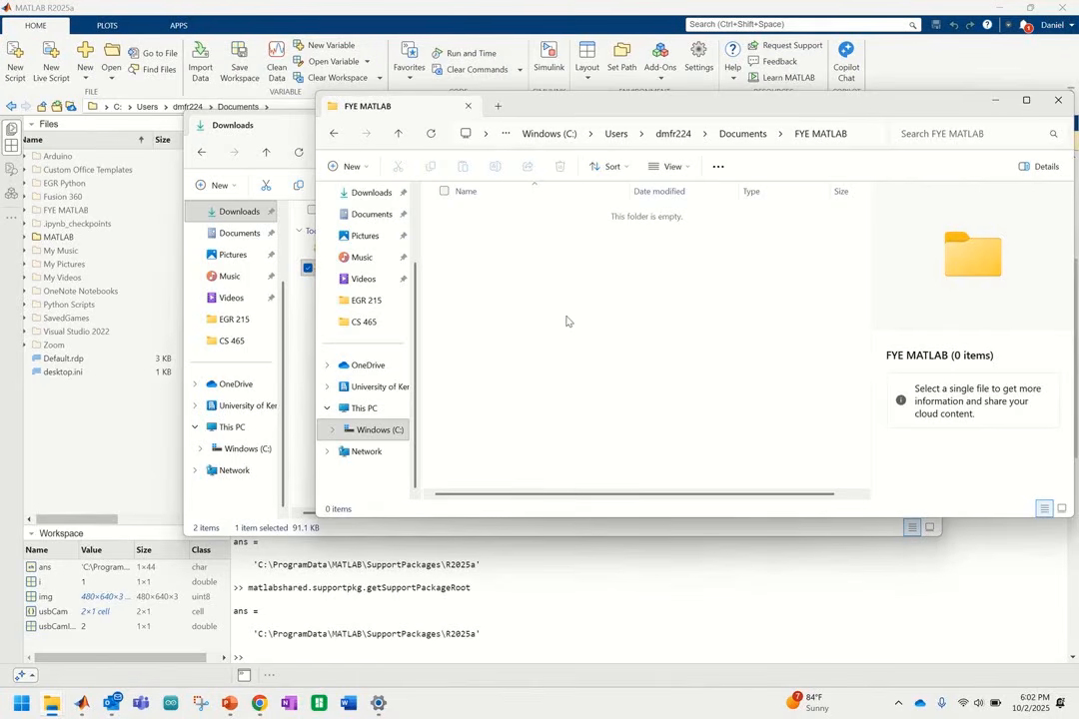
right_click(487, 249)
mouse_move(556, 358)
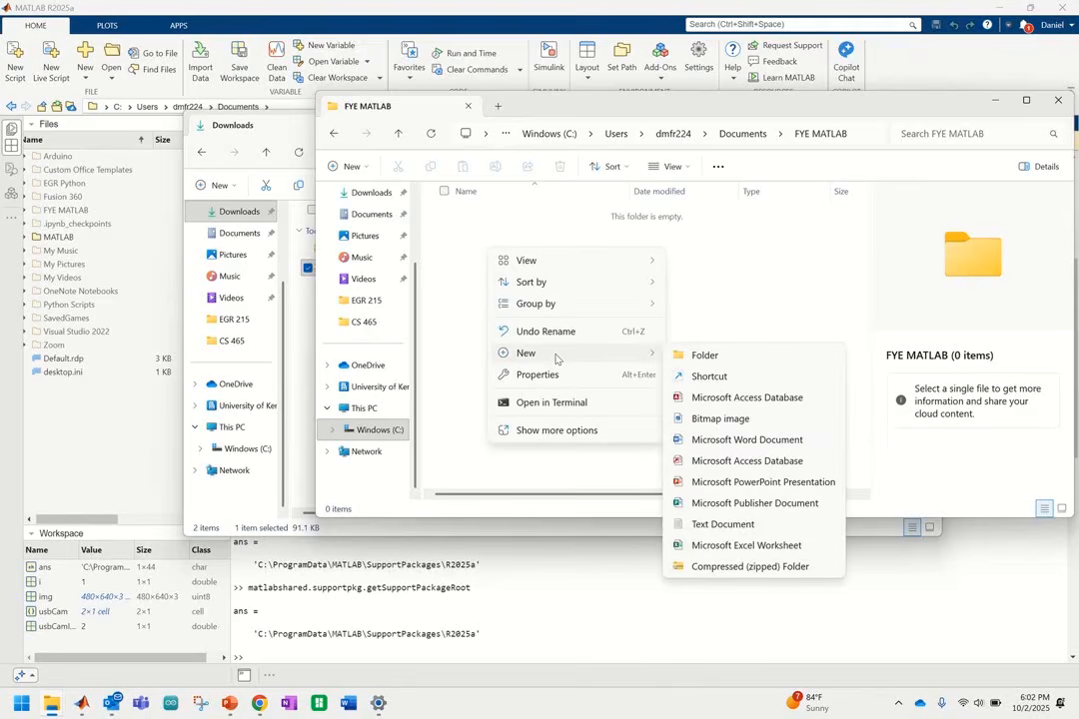
left_click(683, 356)
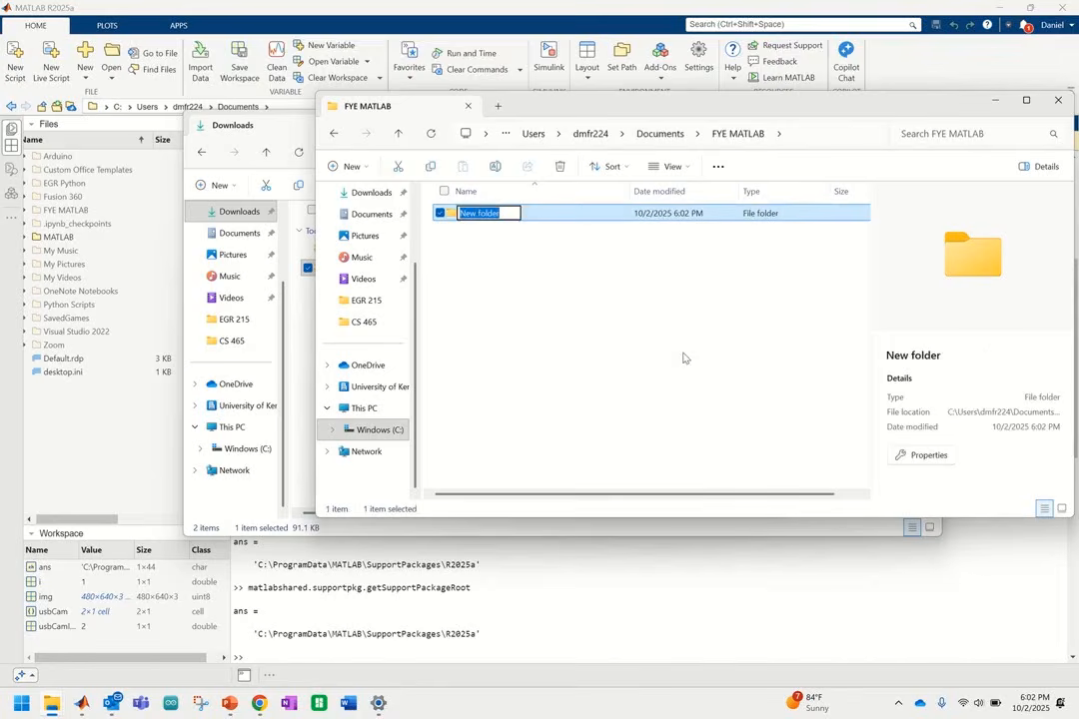
type("s")
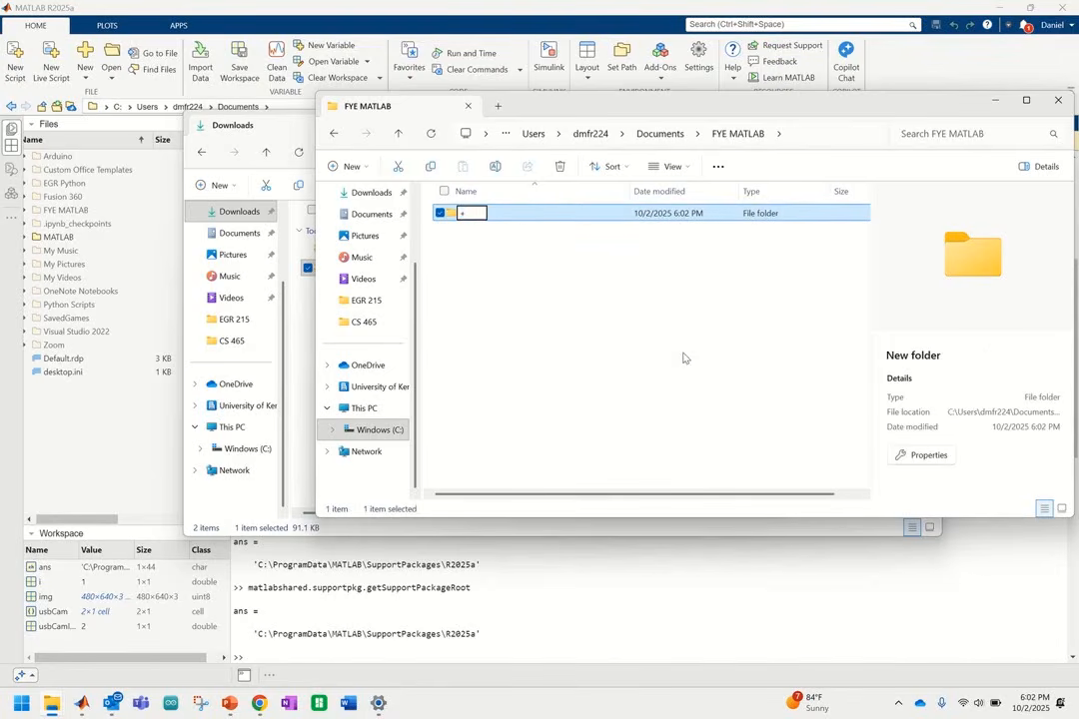
type("arduinioioaddons")
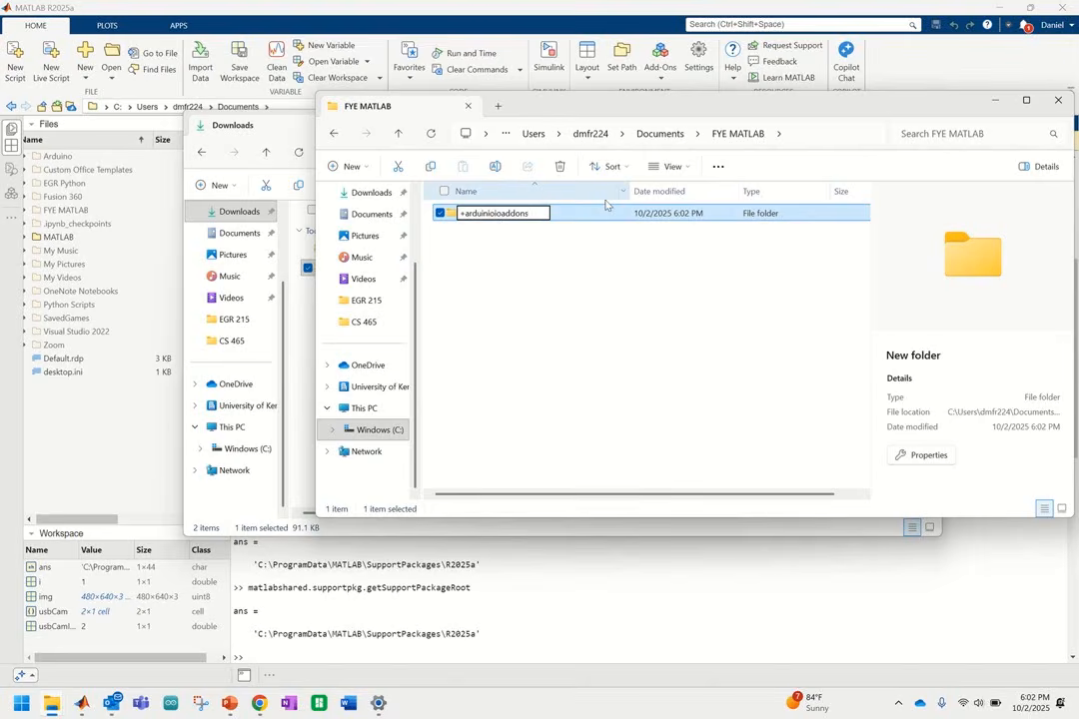
key("BackSpace")
key("BackSpace")
key("BackSpace")
key("BackSpace")
key("BackSpace")
key("BackSpace")
key("BackSpace")
key("BackSpace")
key("BackSpace")
key("BackSpace")
key("BackSpace")
key("BackSpace")
key("BackSpace")
key("BackSpace")
key("BackSpace")
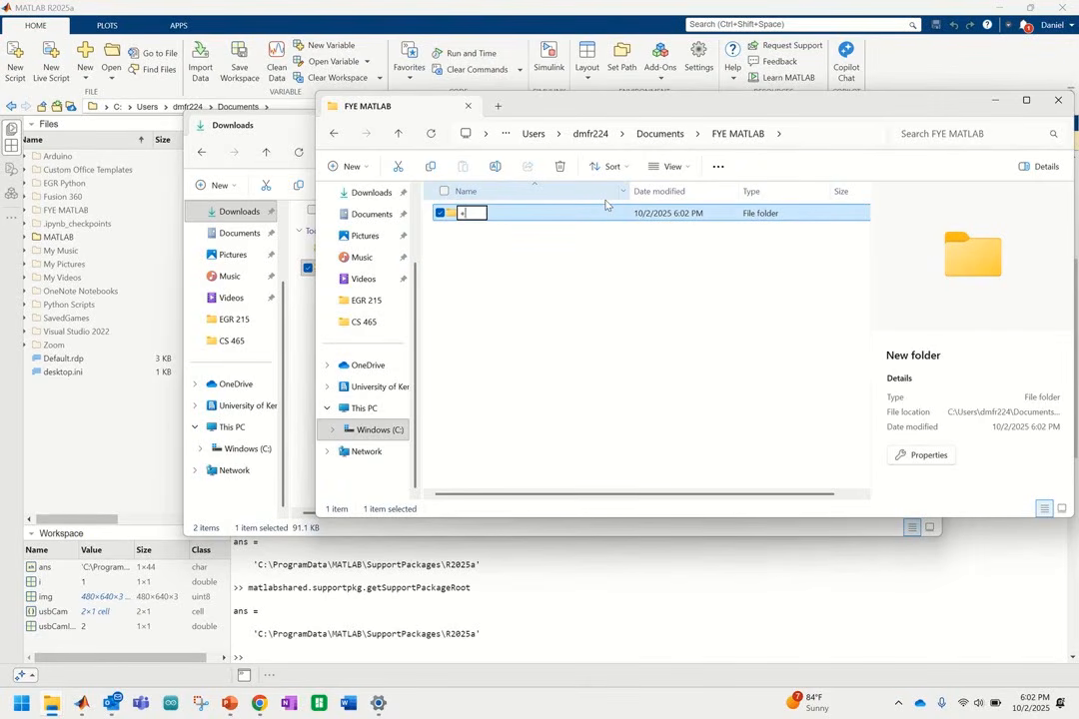
type("arduinoioaddons")
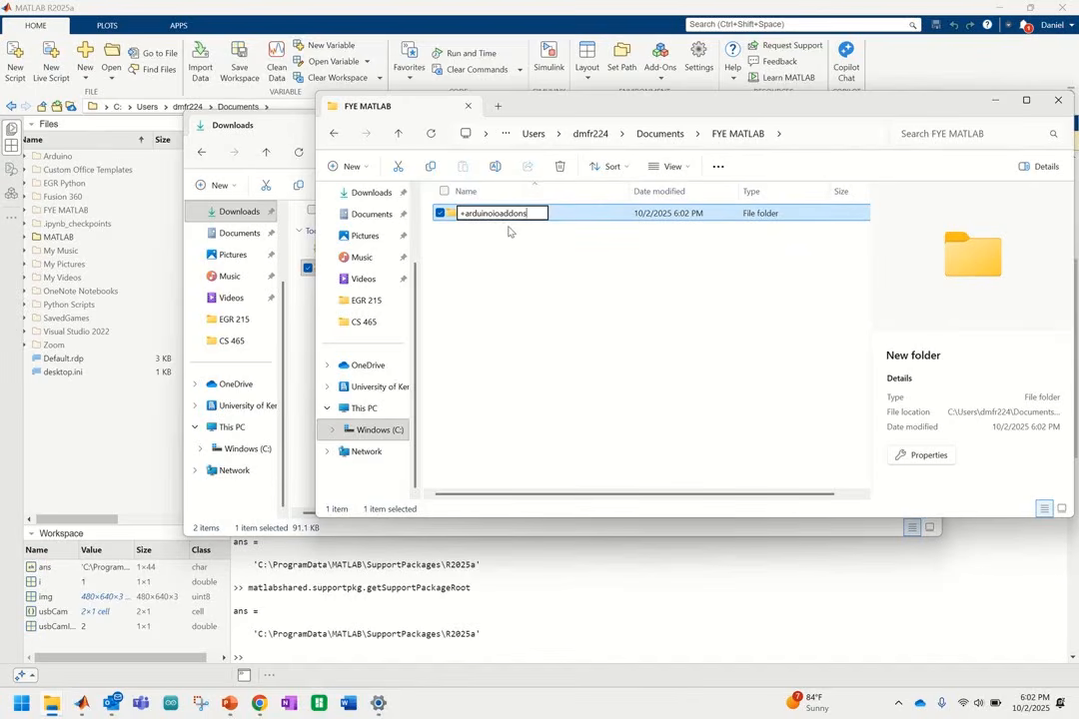
key("Return")
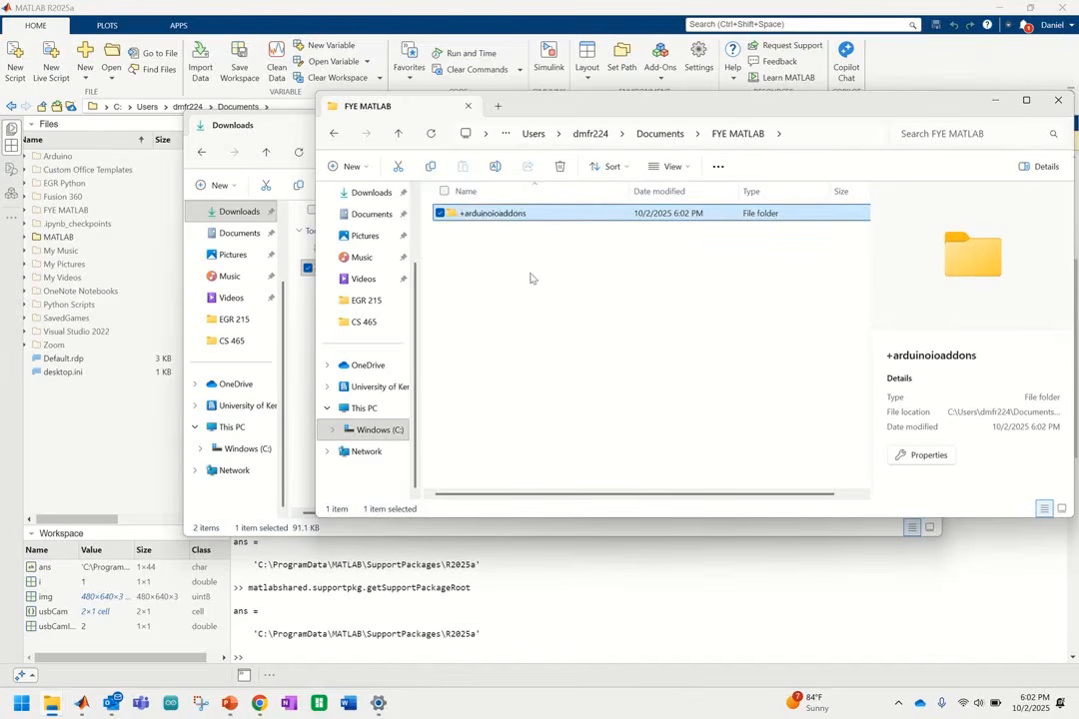
Create a folder named +AccelStepperAddon inside +arduinoioaddons and open it.
double_click(500, 215)
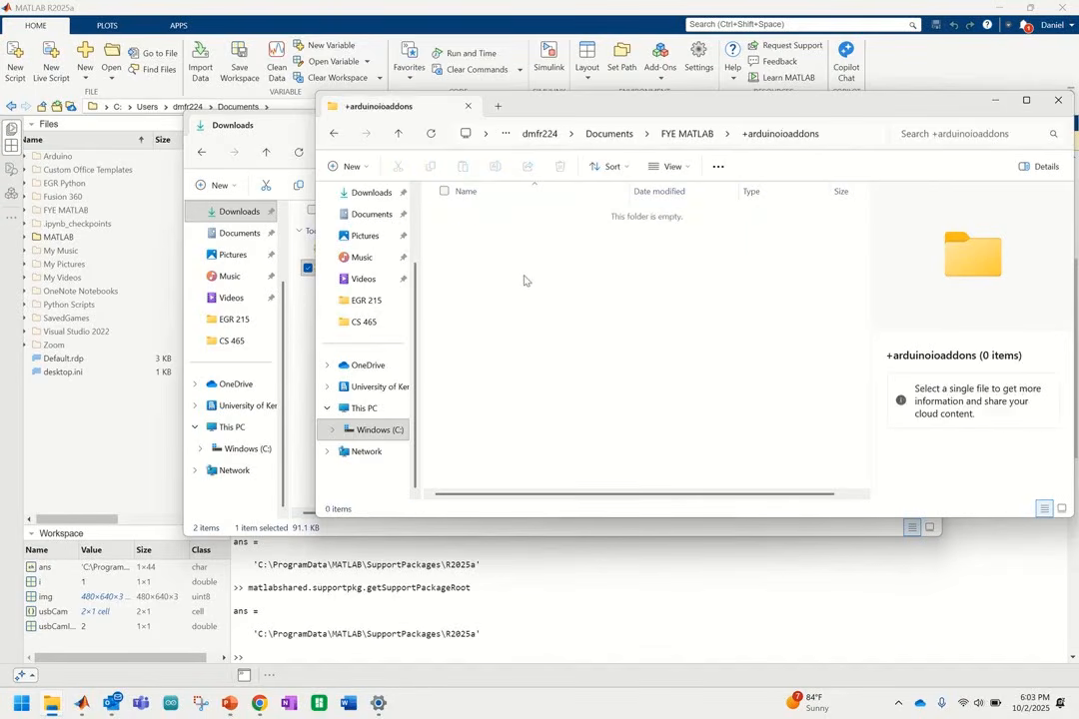
right_click(525, 277)
mouse_move(567, 386)
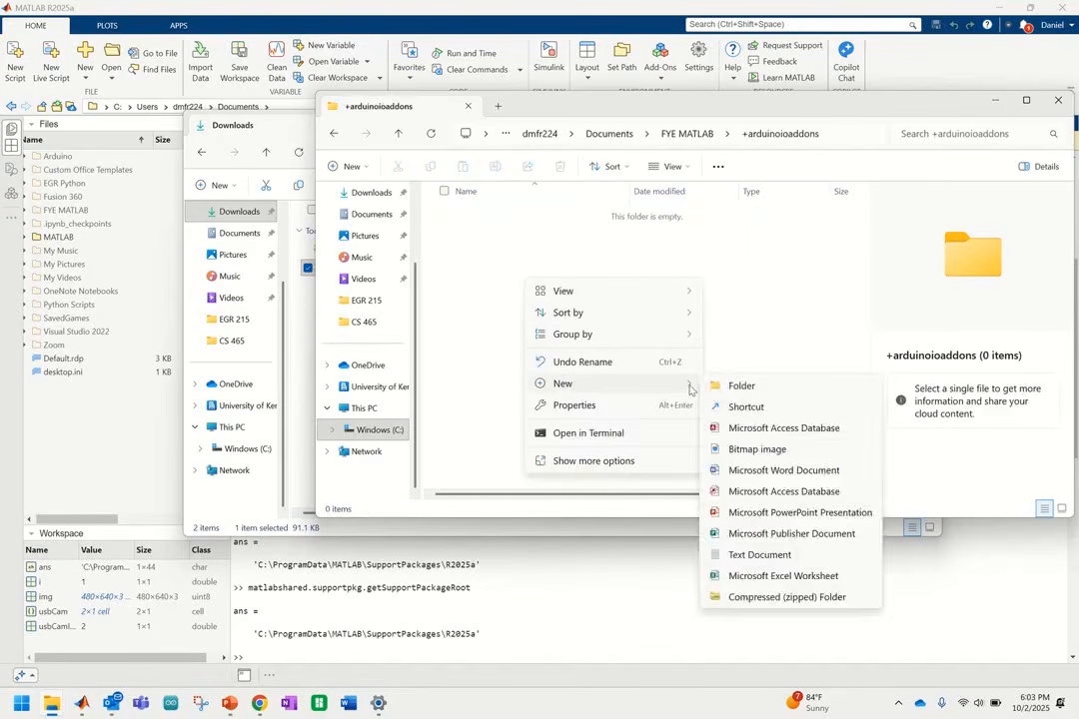
left_click(715, 386)
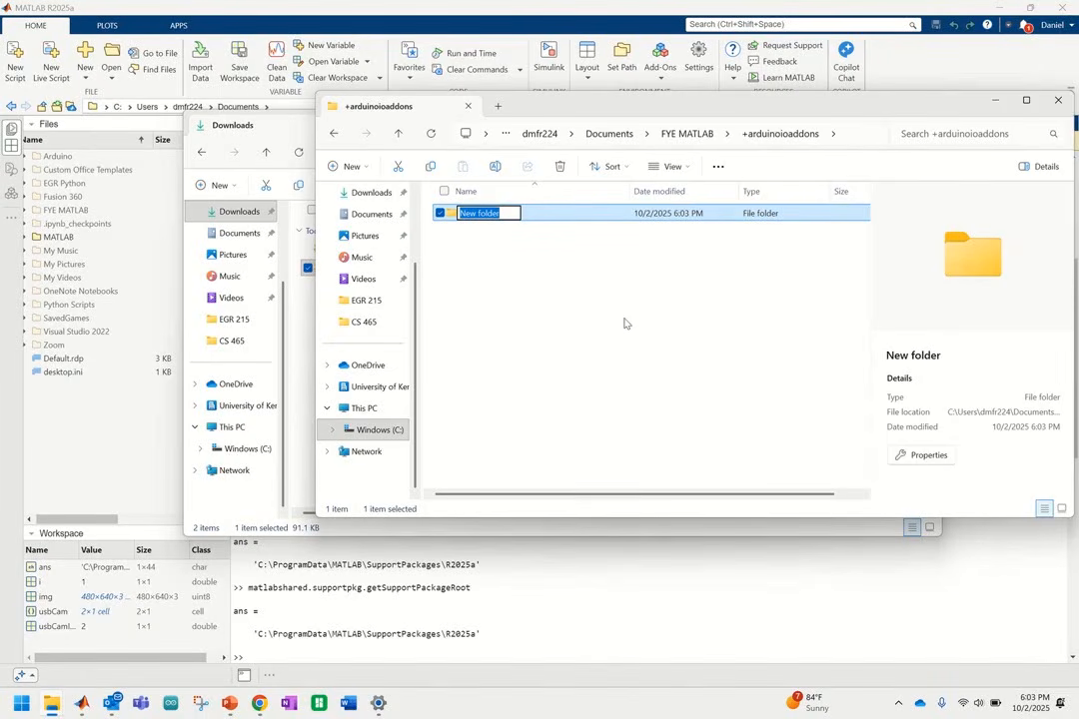
type("+Accel")
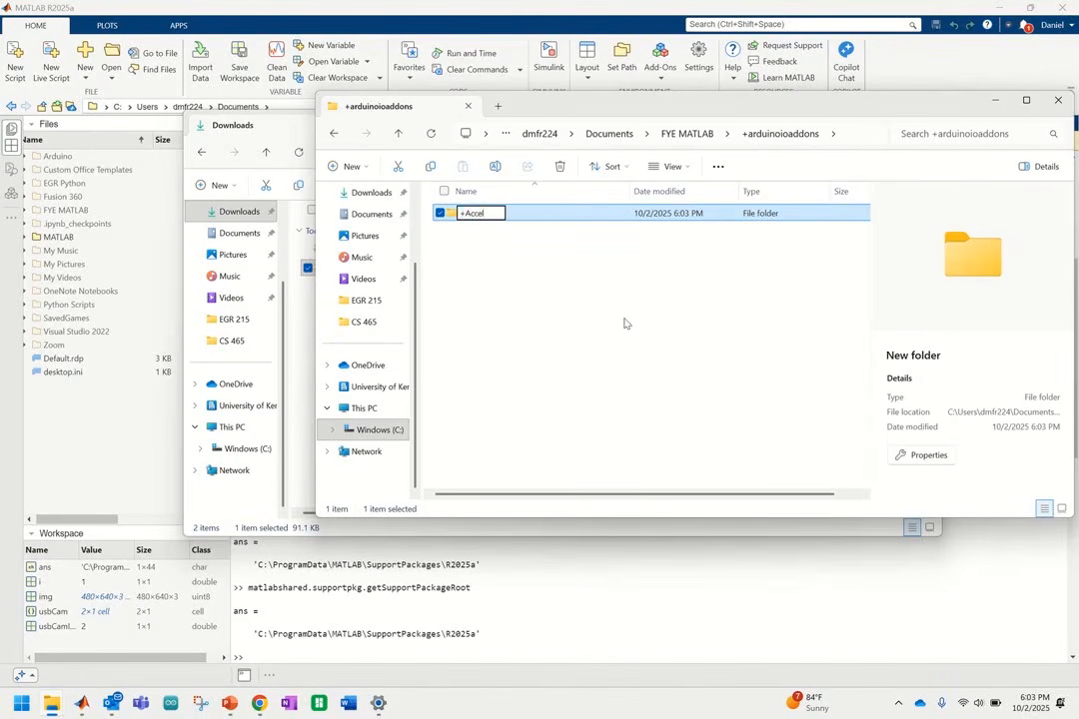
type("StepperAddon")
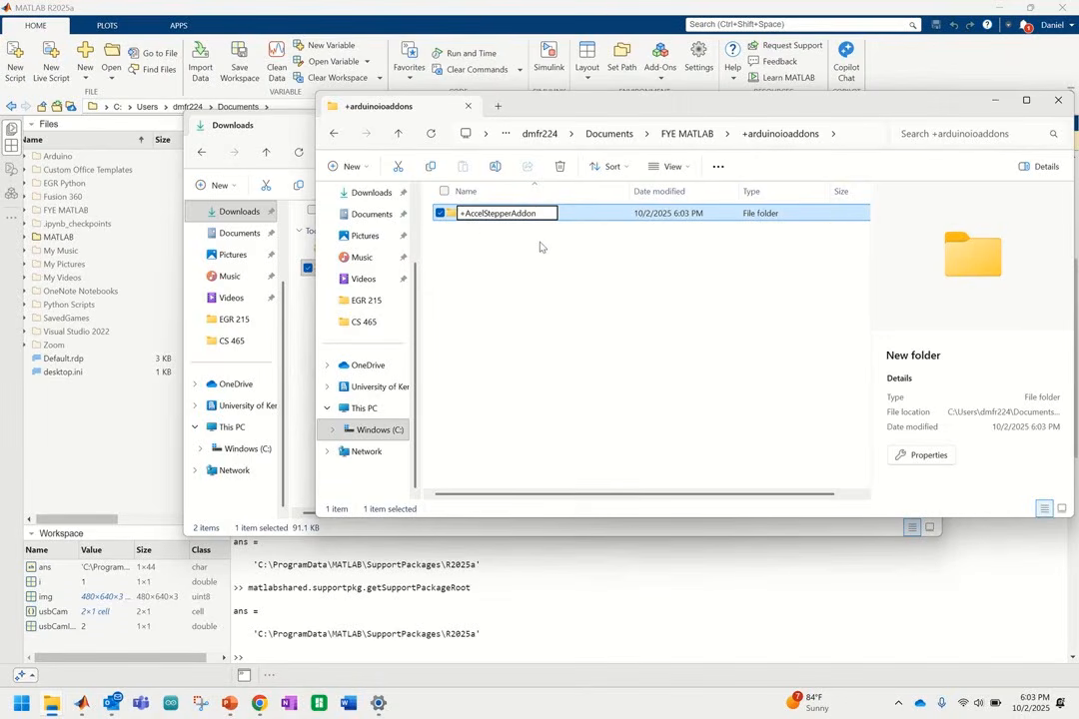
key("Return")
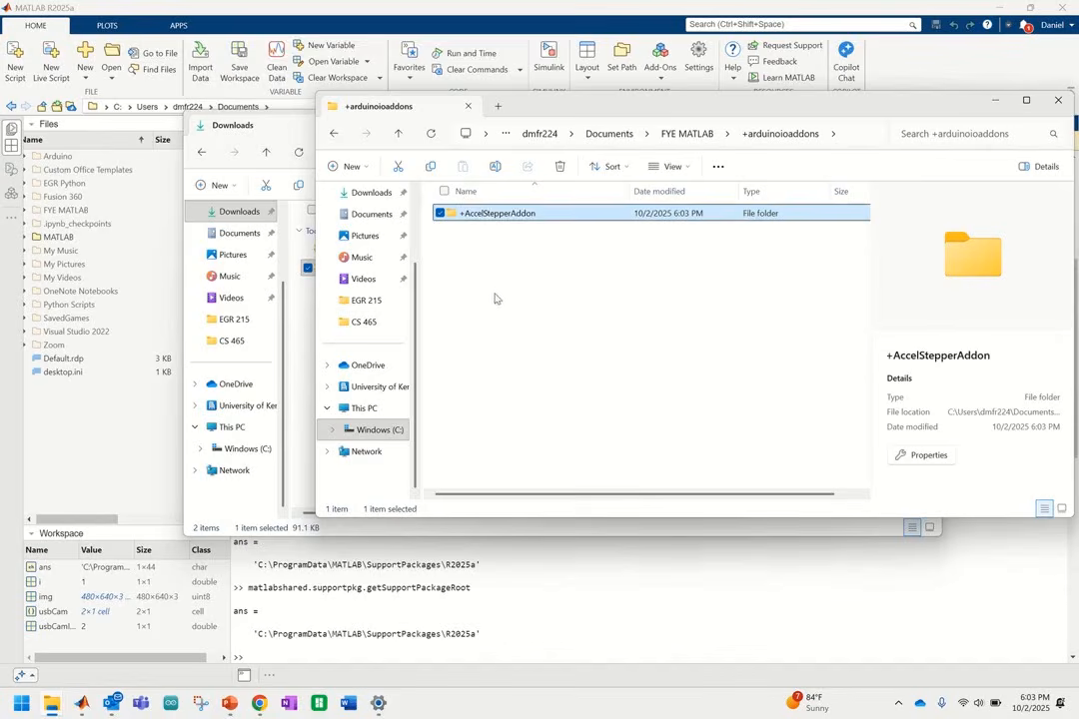
double_click(514, 222)
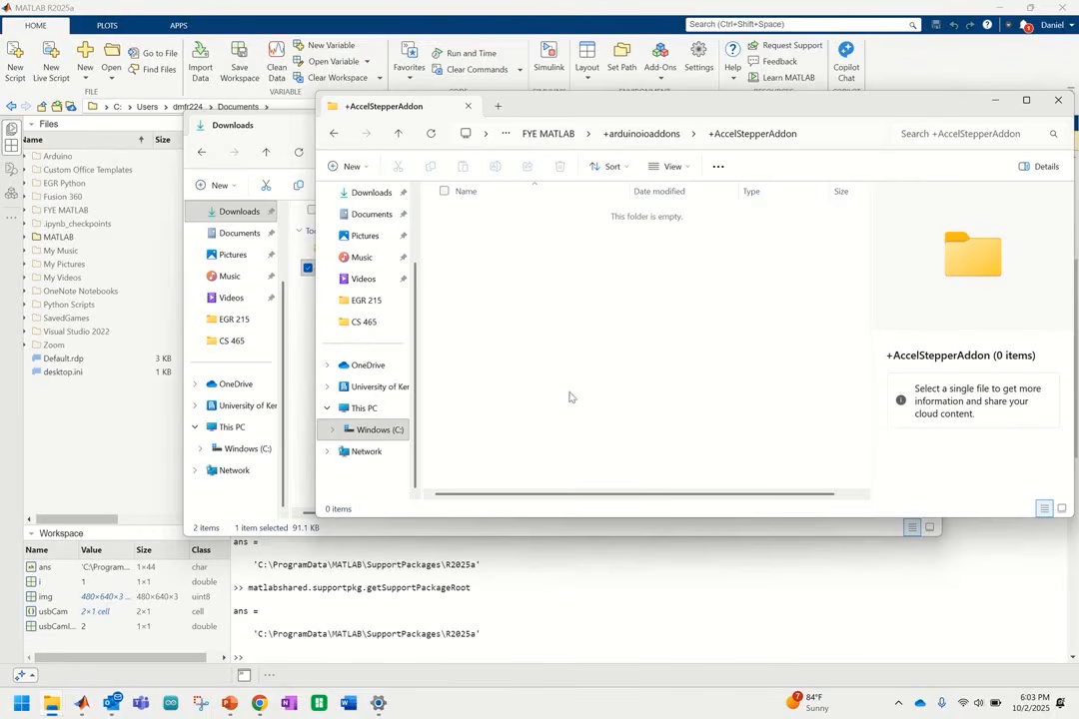
Start extracting AccelStepperAddon.zip from the Downloads folder and open the browser for choosing its destination.
left_click(377, 200)
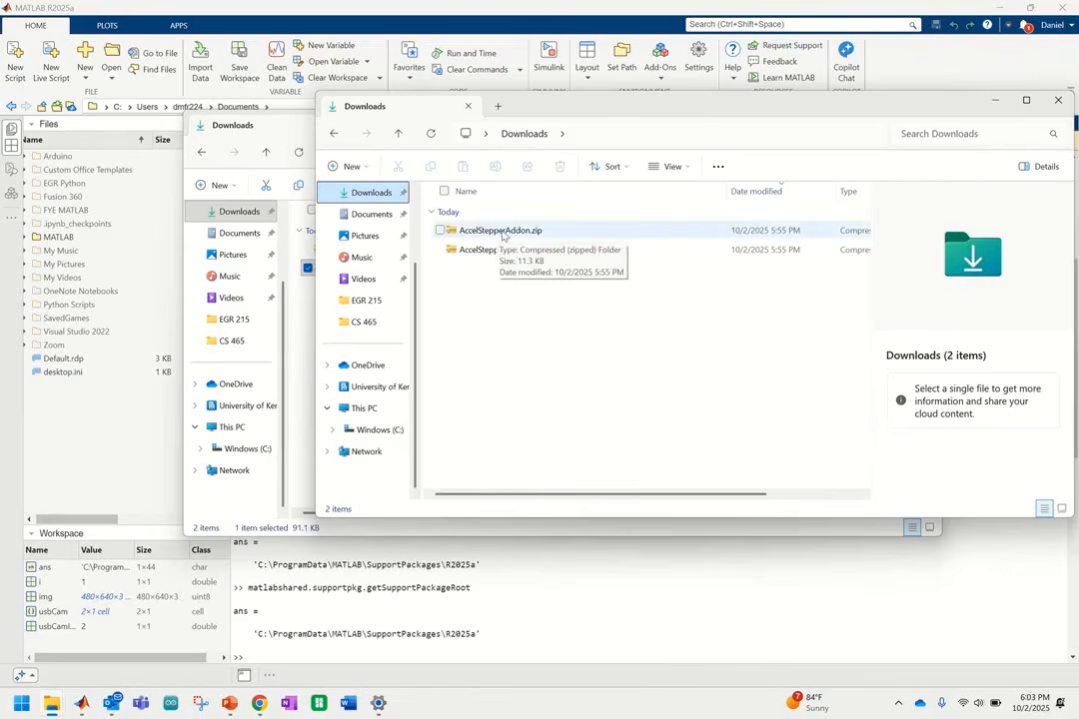
left_click(508, 232)
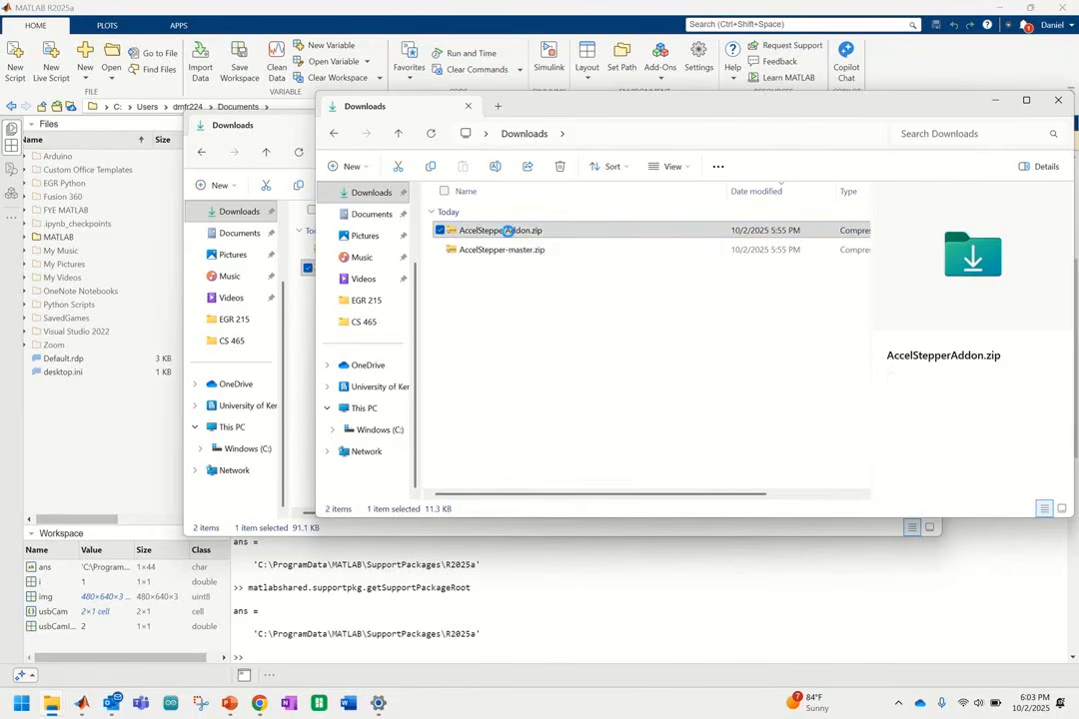
right_click(509, 234)
left_click(540, 415)
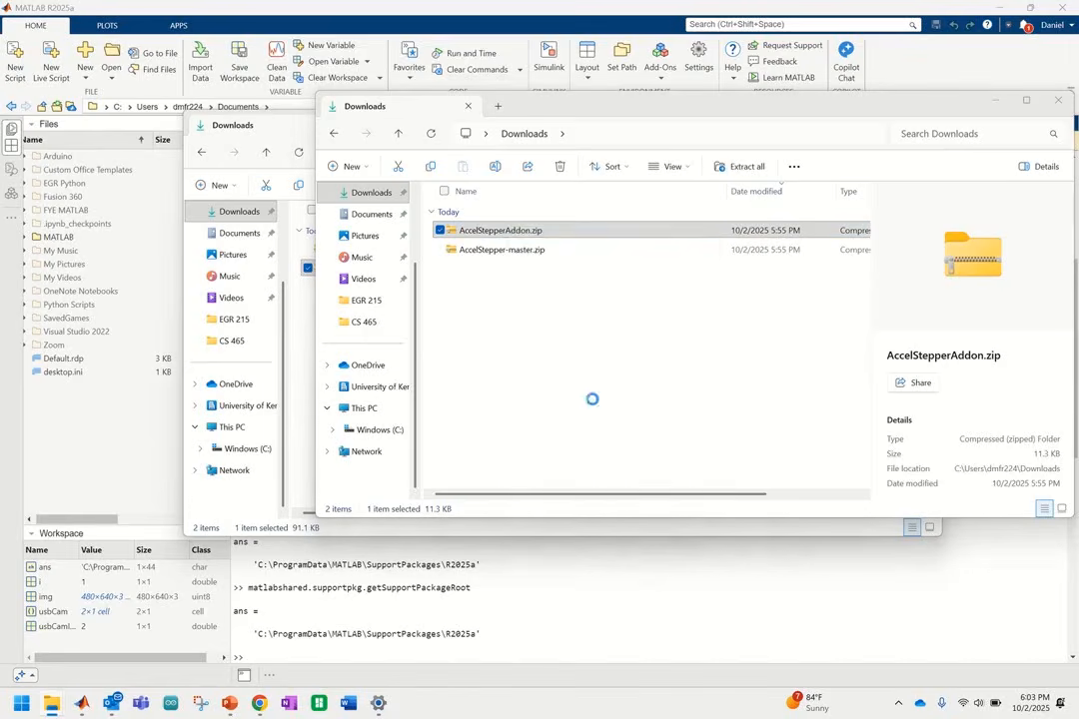
left_click(683, 286)
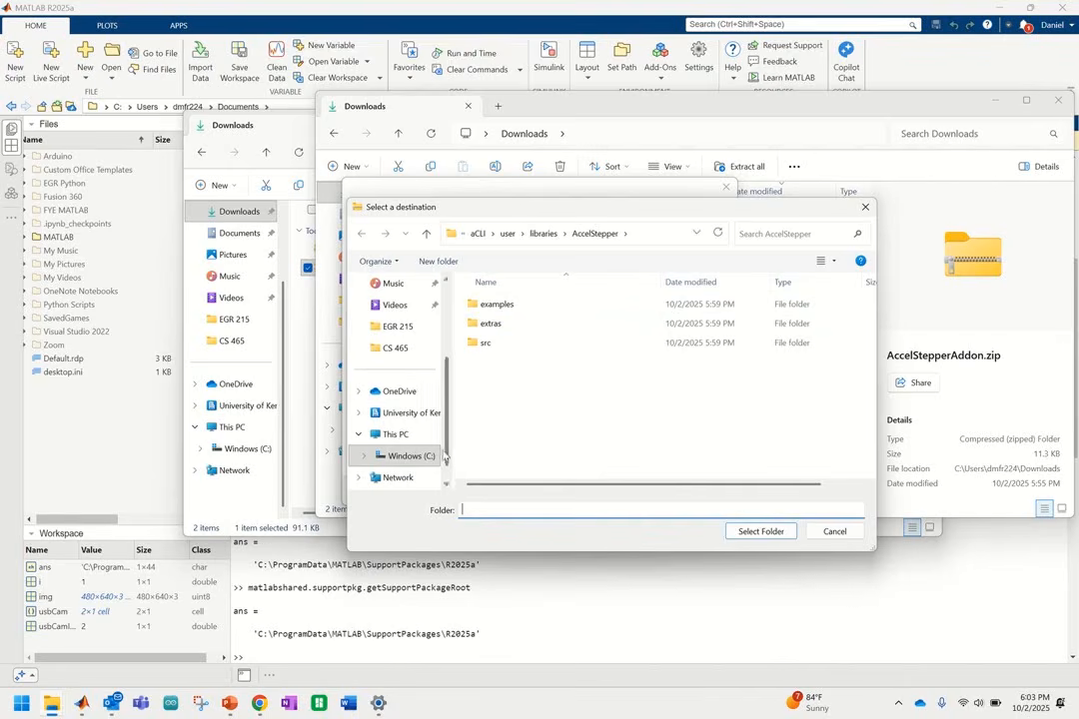
Browse for the extraction destination from This PC through the C: drive's Users folder to the personal profile's Documents folder.
left_click(392, 435)
double_click(543, 319)
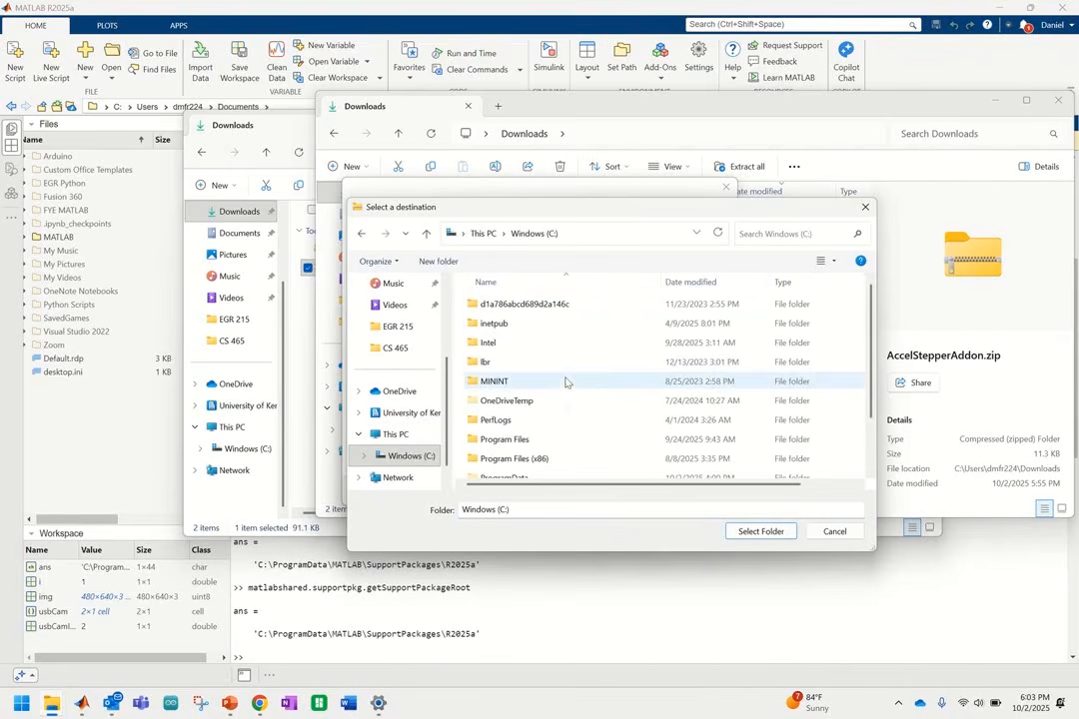
scroll(560, 389, "down", 2)
double_click(479, 451)
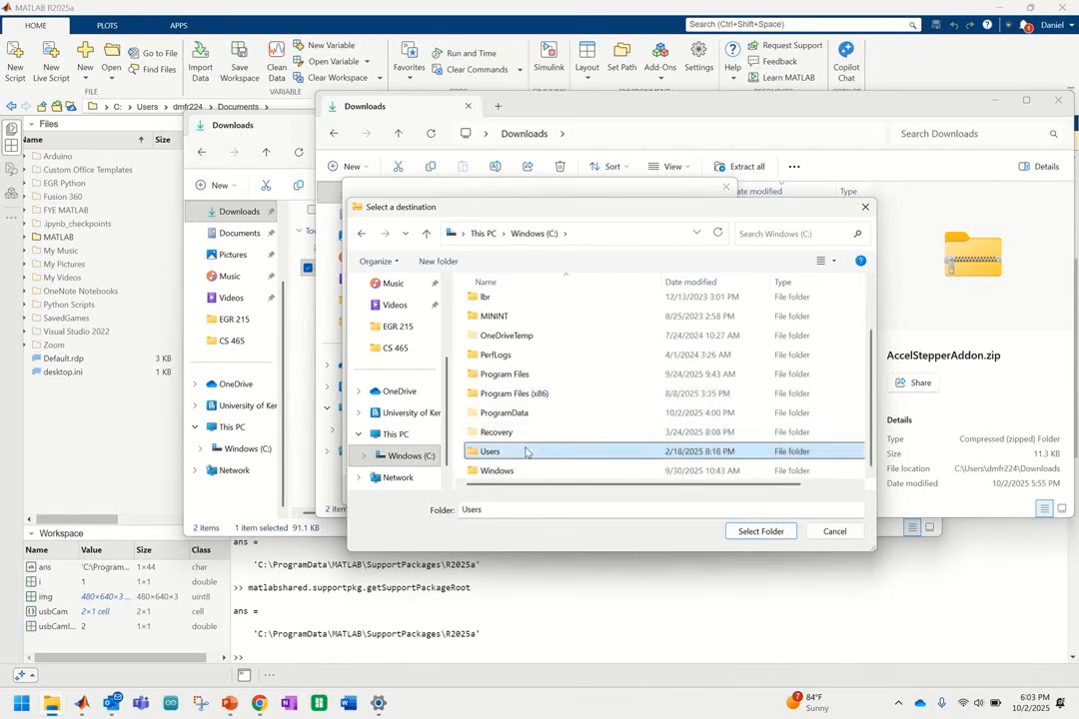
double_click(531, 345)
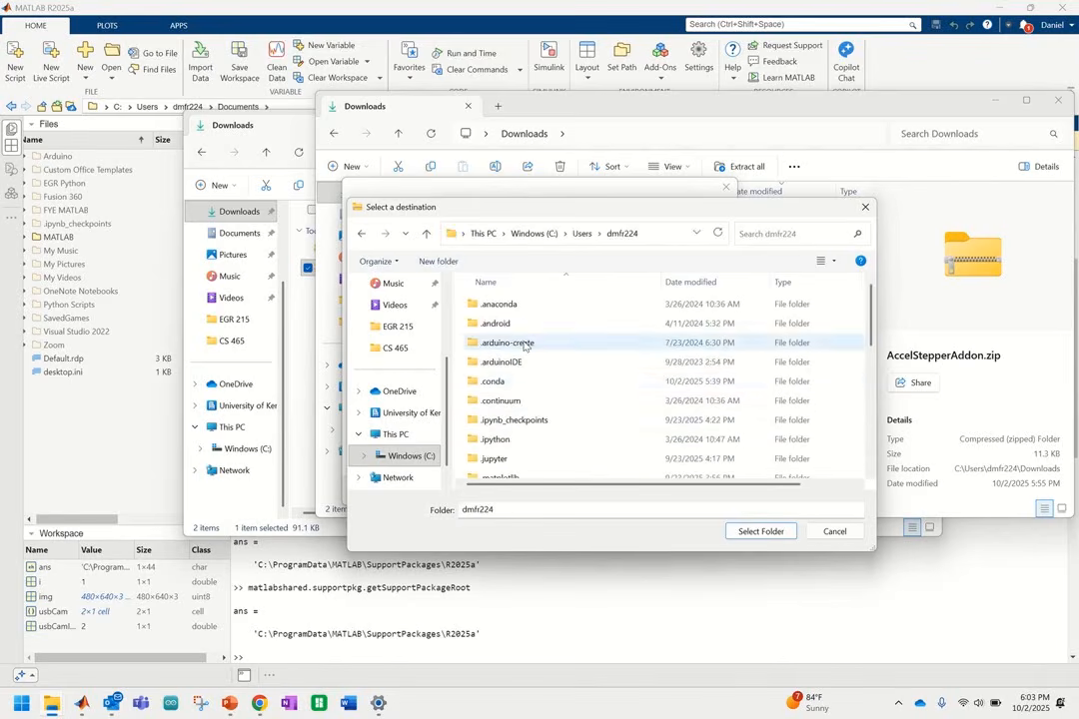
scroll(535, 379, "down", 3)
scroll(535, 382, "down", 1)
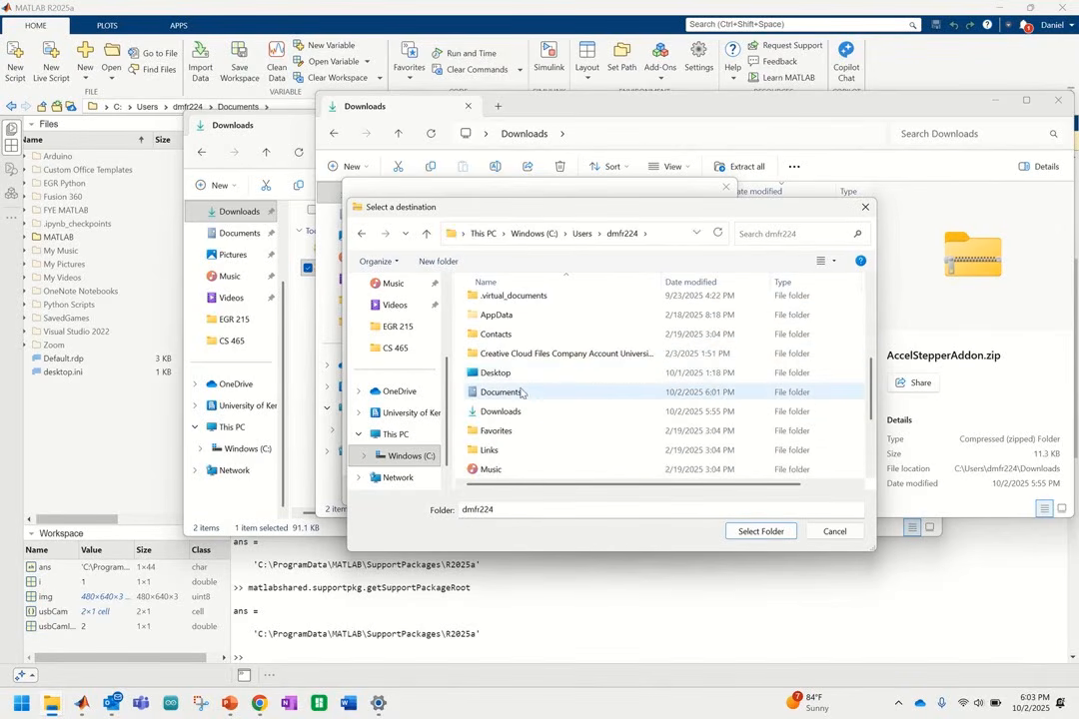
double_click(520, 393)
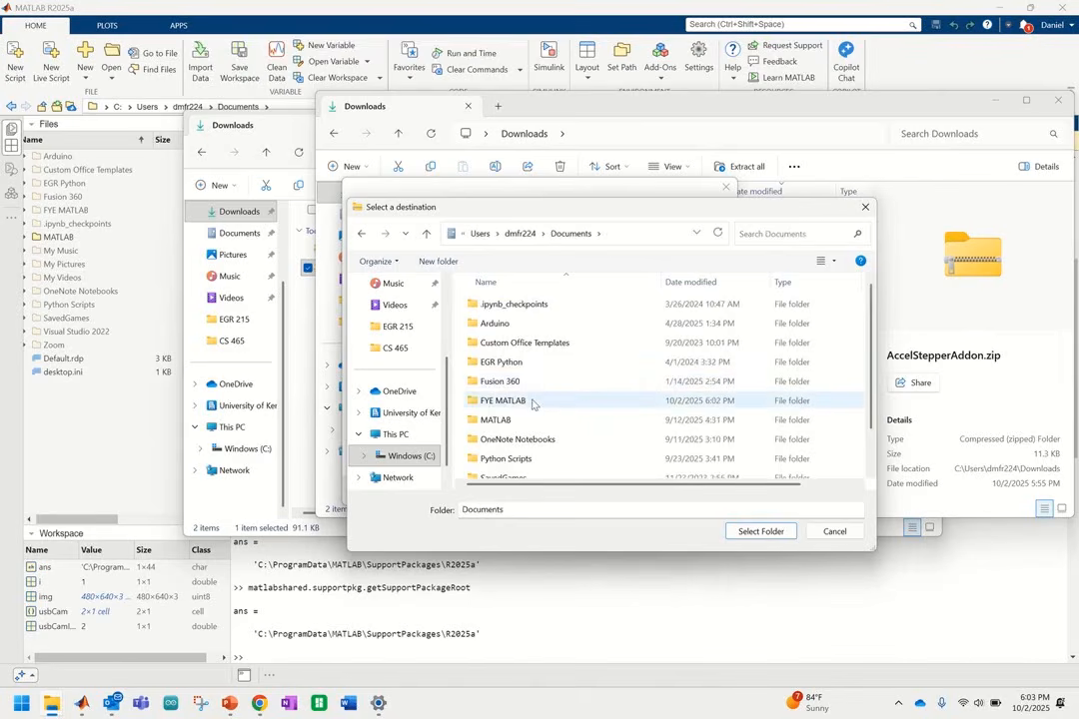
Choose FYE MATLAB\+arduinoioaddons\+AccelStepperAddon as the destination and extract the zip file there.
double_click(529, 402)
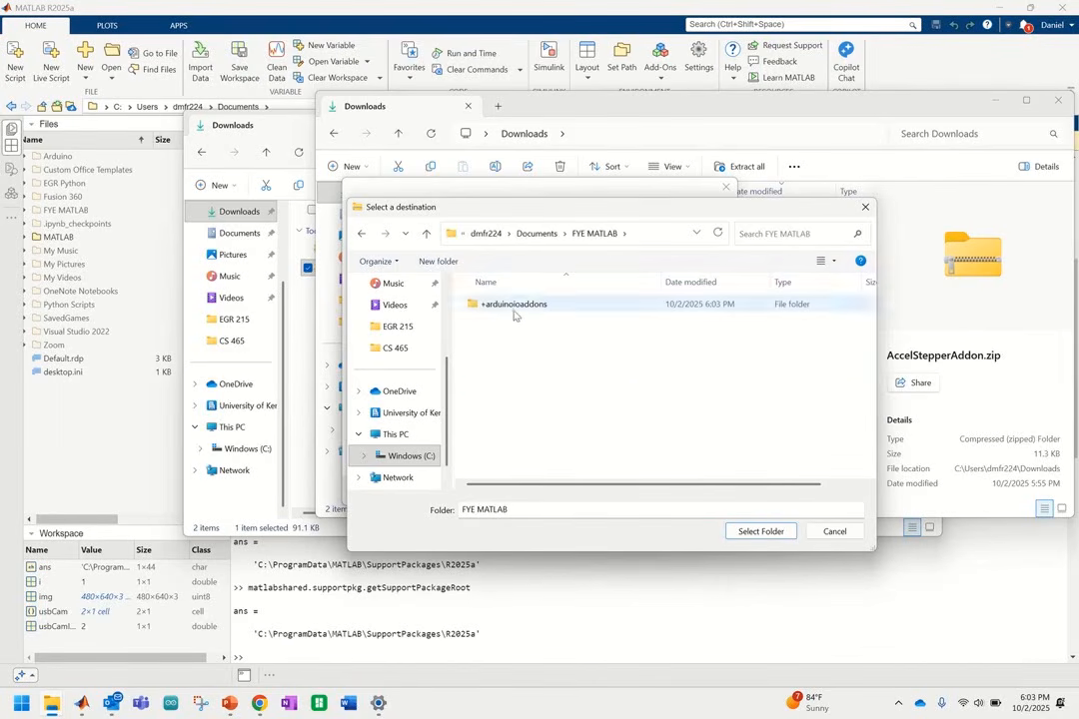
double_click(519, 313)
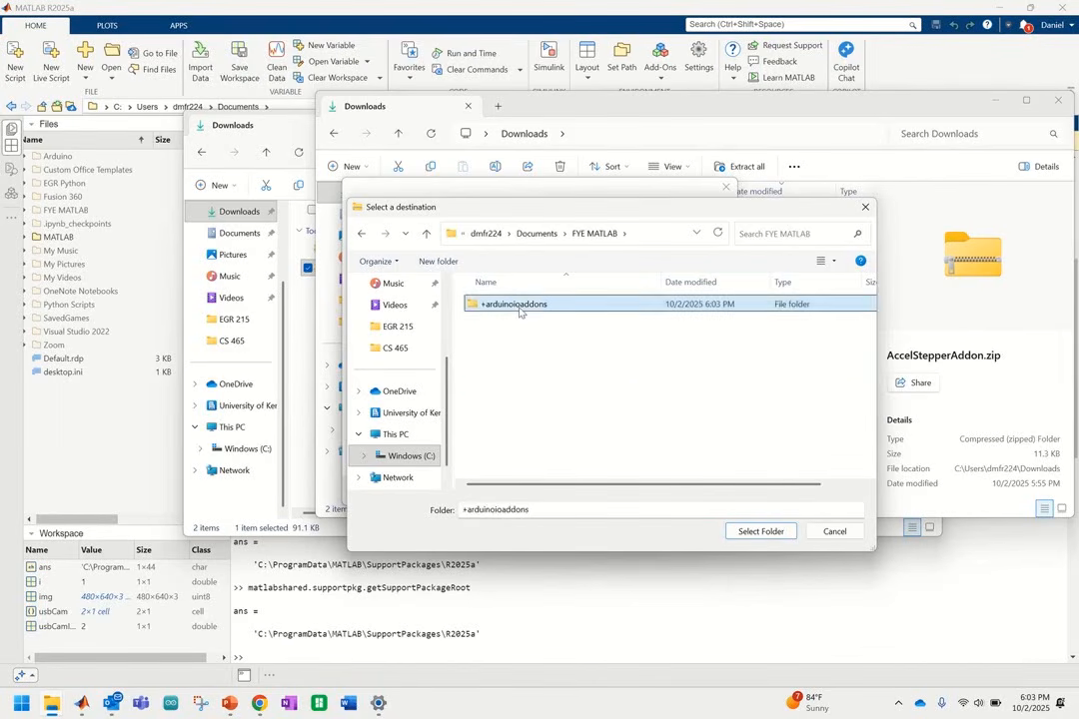
left_click(478, 305)
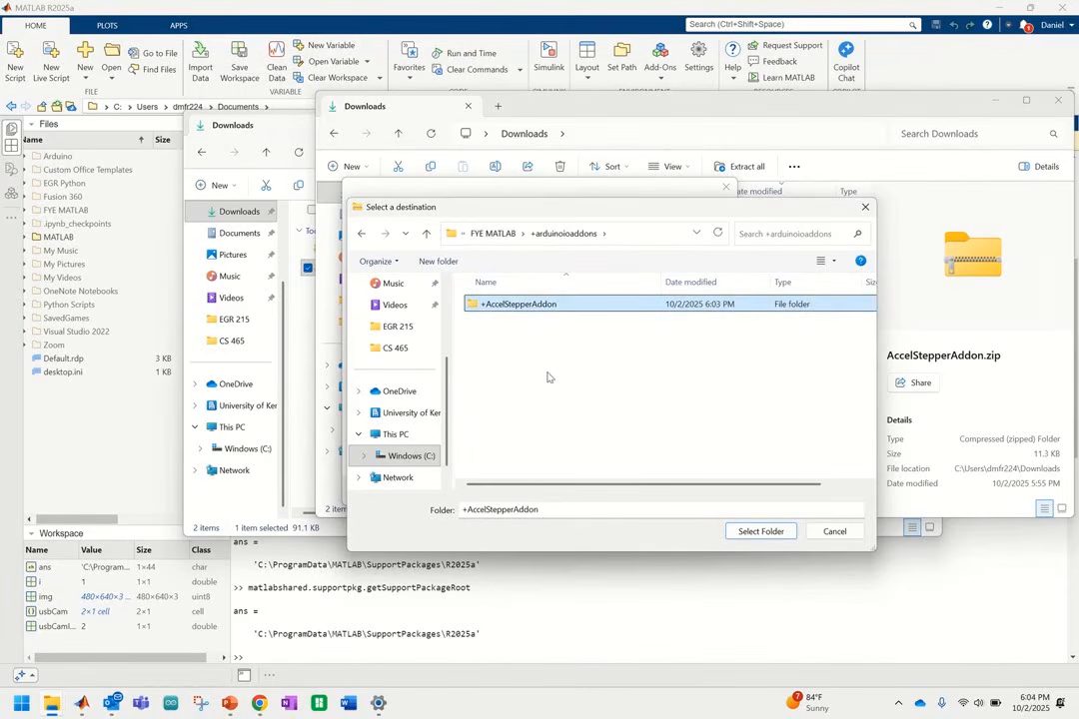
left_click(756, 531)
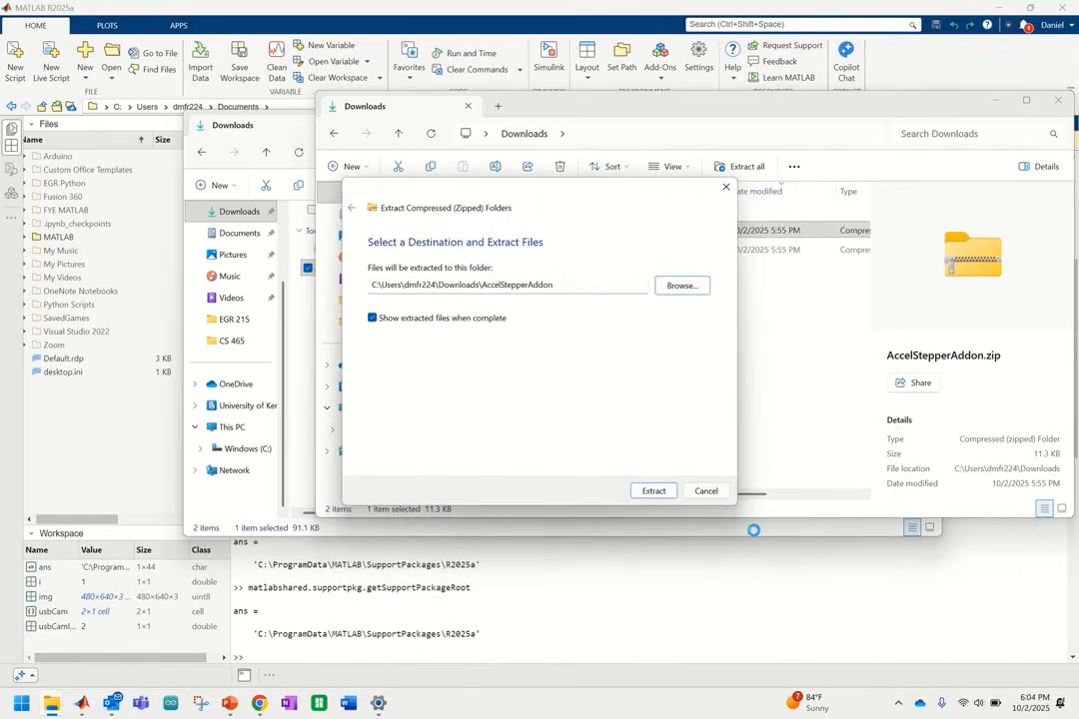
left_click(660, 492)
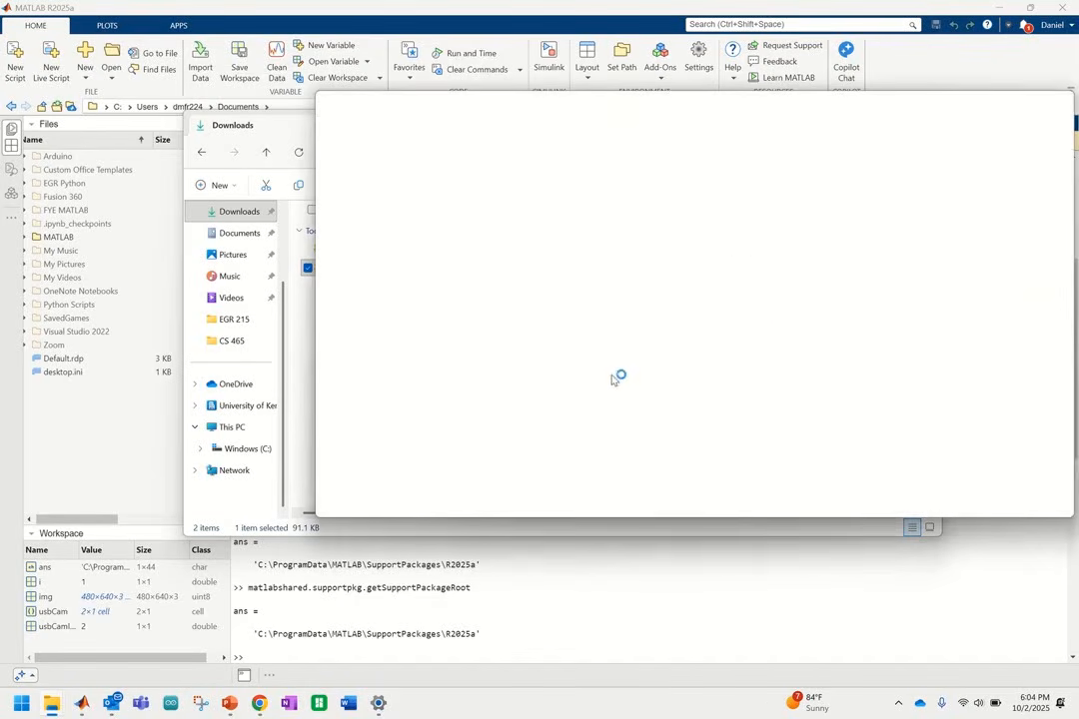